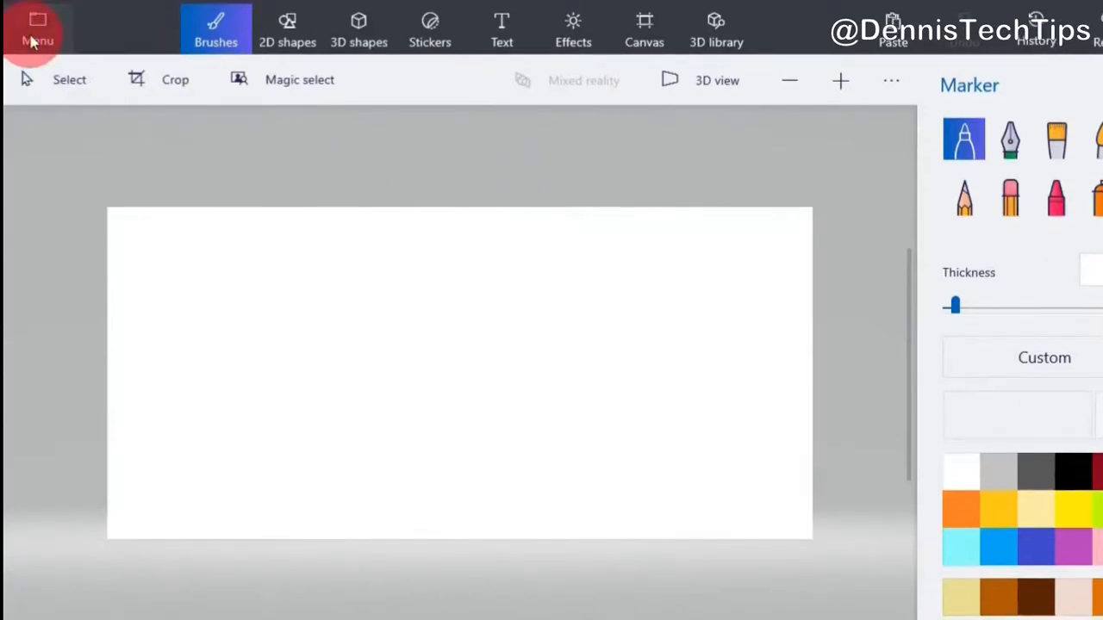
Try to insert the suit-2619784_1920 image from the Desktop folder into the blank project.
click(34, 34)
click(67, 202)
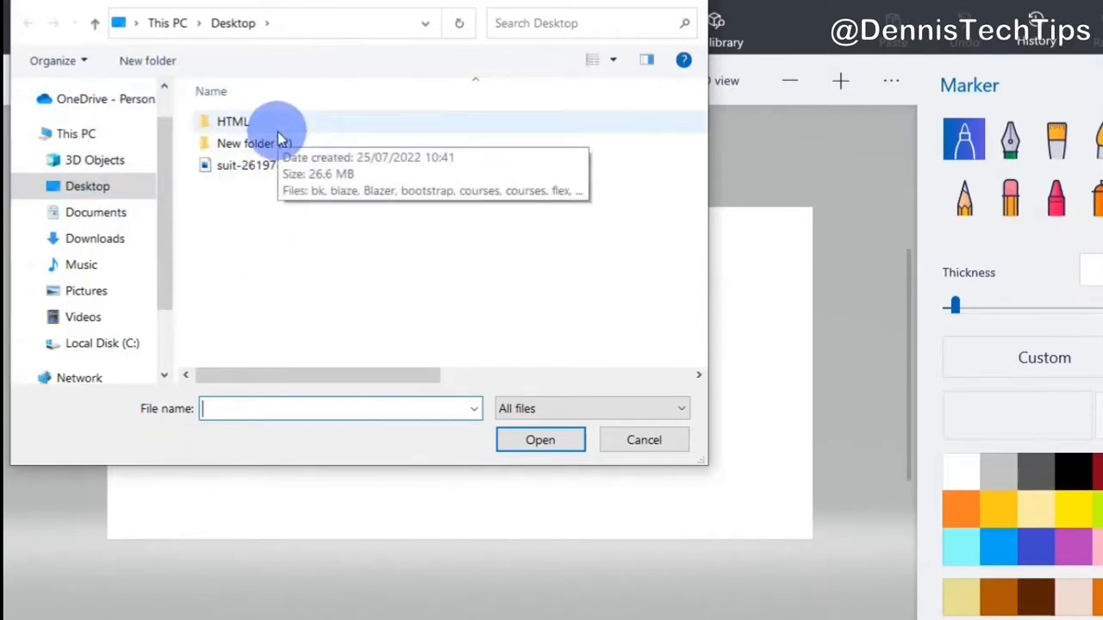
click(86, 191)
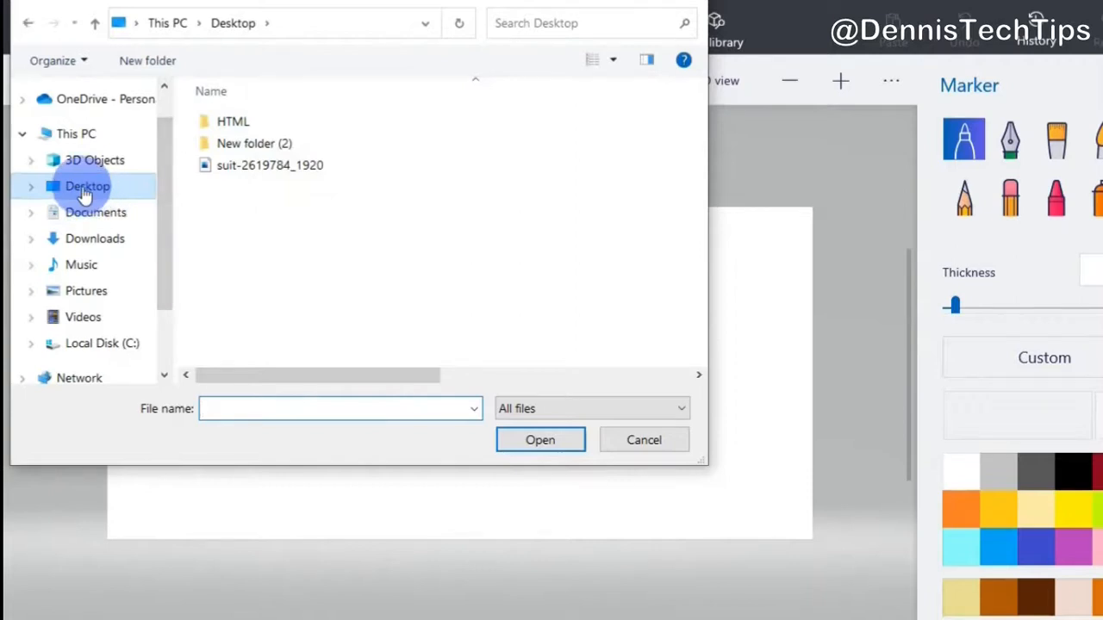
click(302, 173)
click(543, 441)
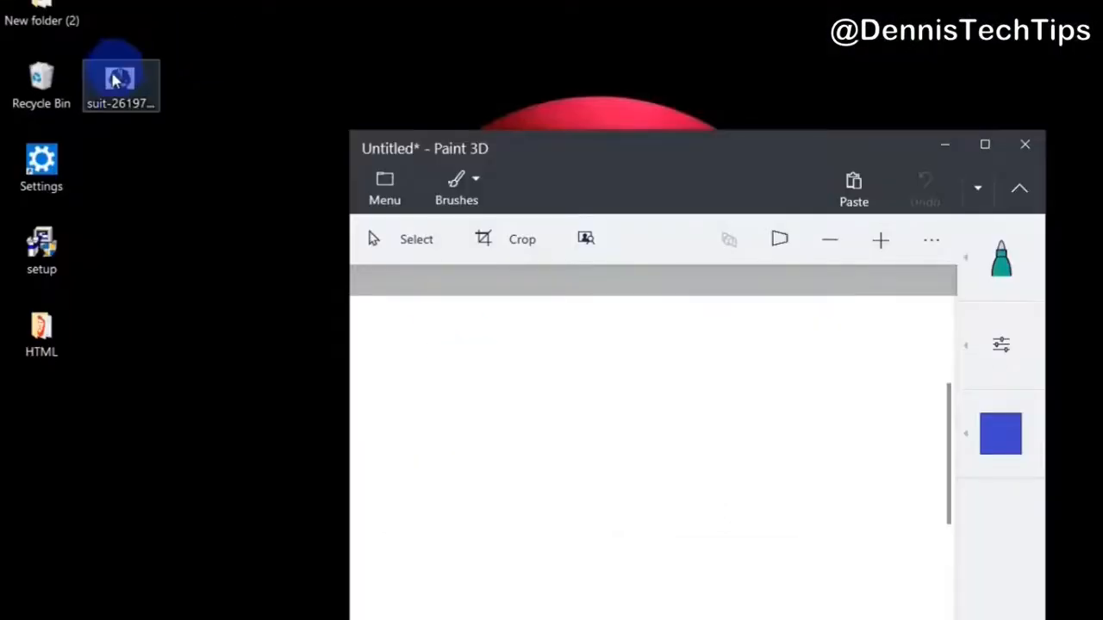
Place the suit image from the desktop onto the canvas and maximize the Paint 3D window.
drag(115, 62, 644, 408)
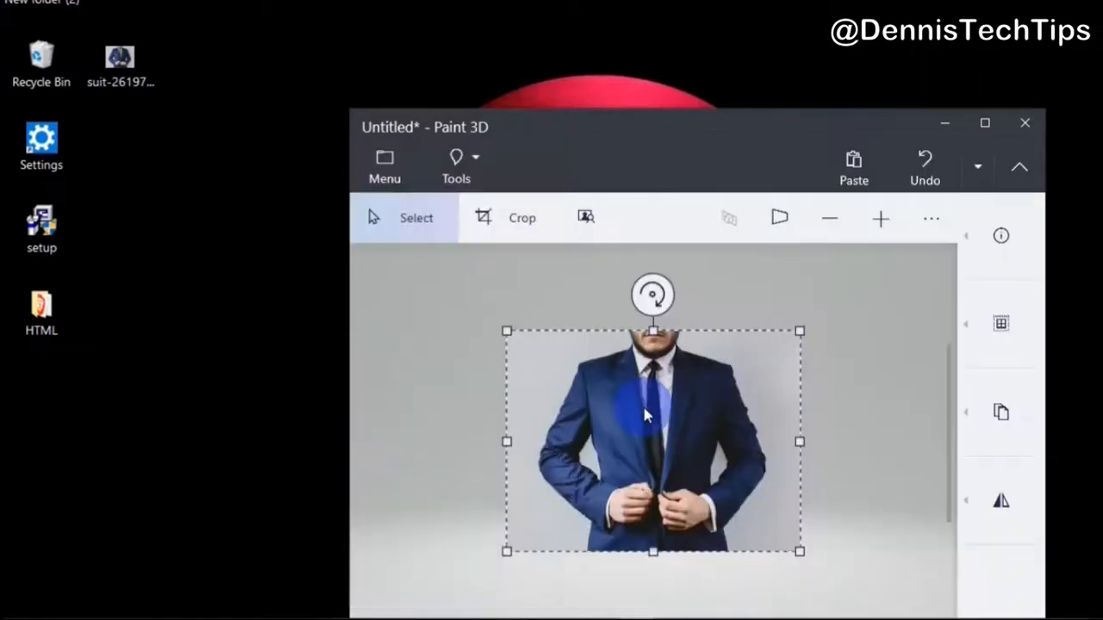
click(983, 127)
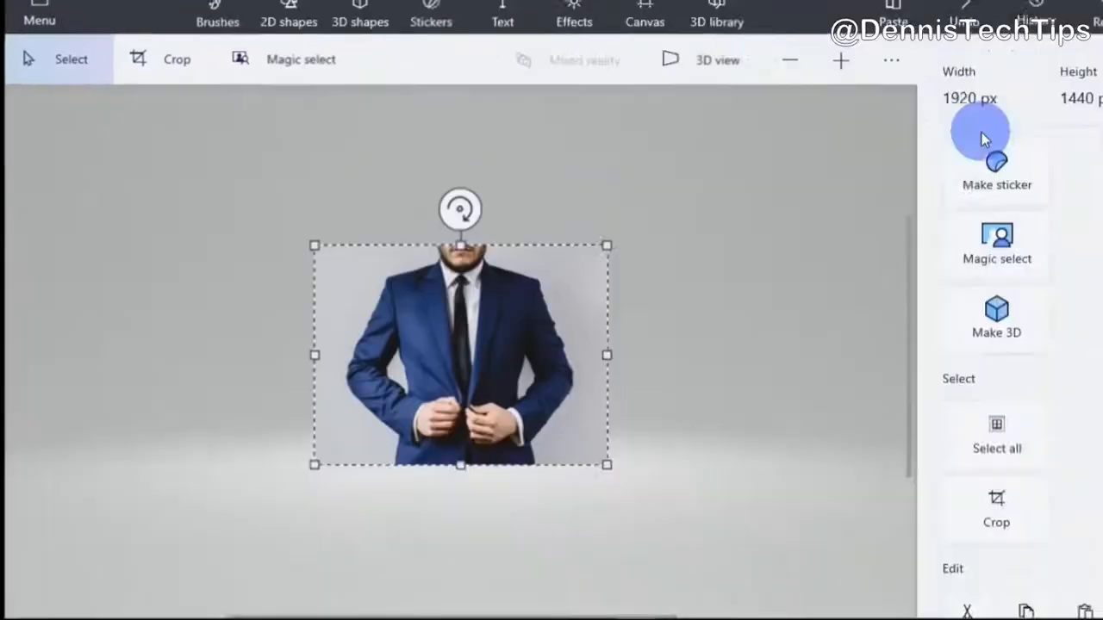
click(837, 59)
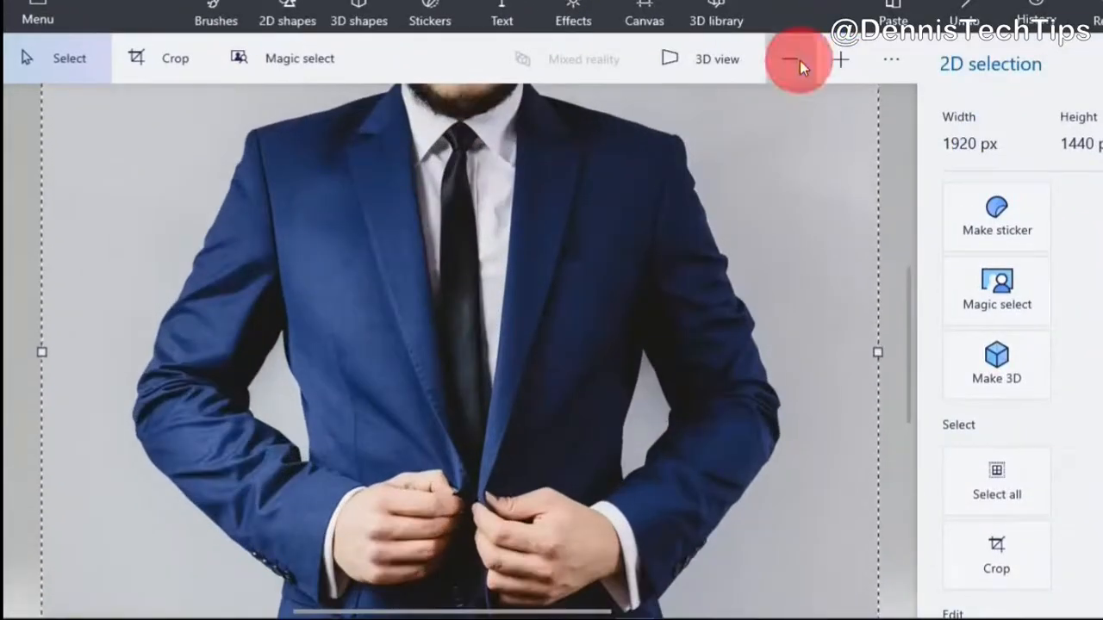
click(798, 60)
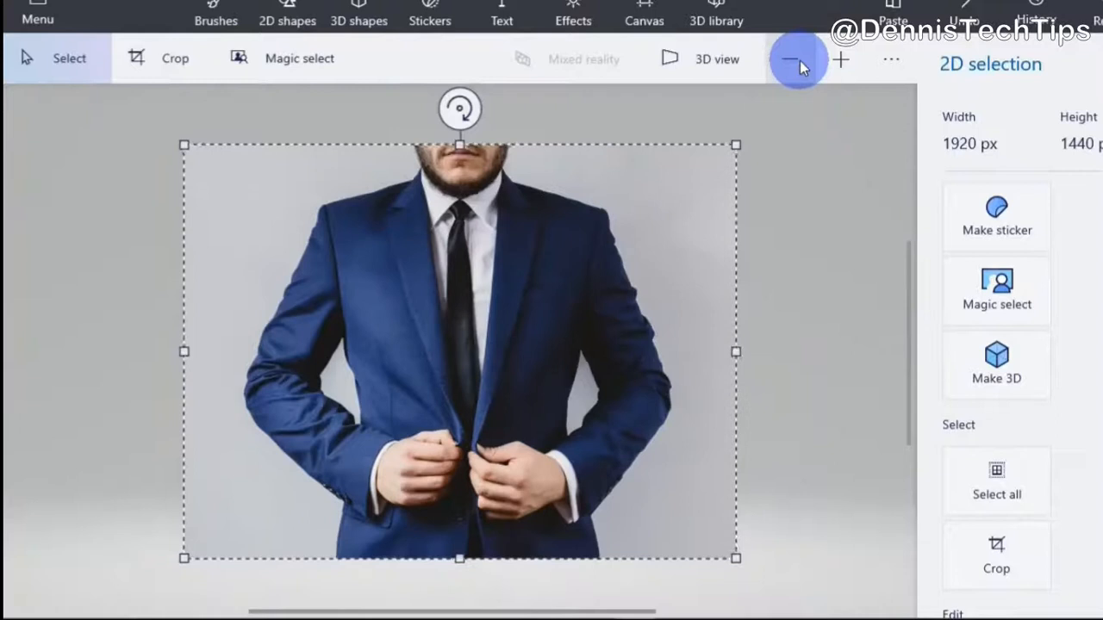
Start Magic select, narrow the cutout area from both sides to frame the man in the suit, and proceed to refining.
click(291, 62)
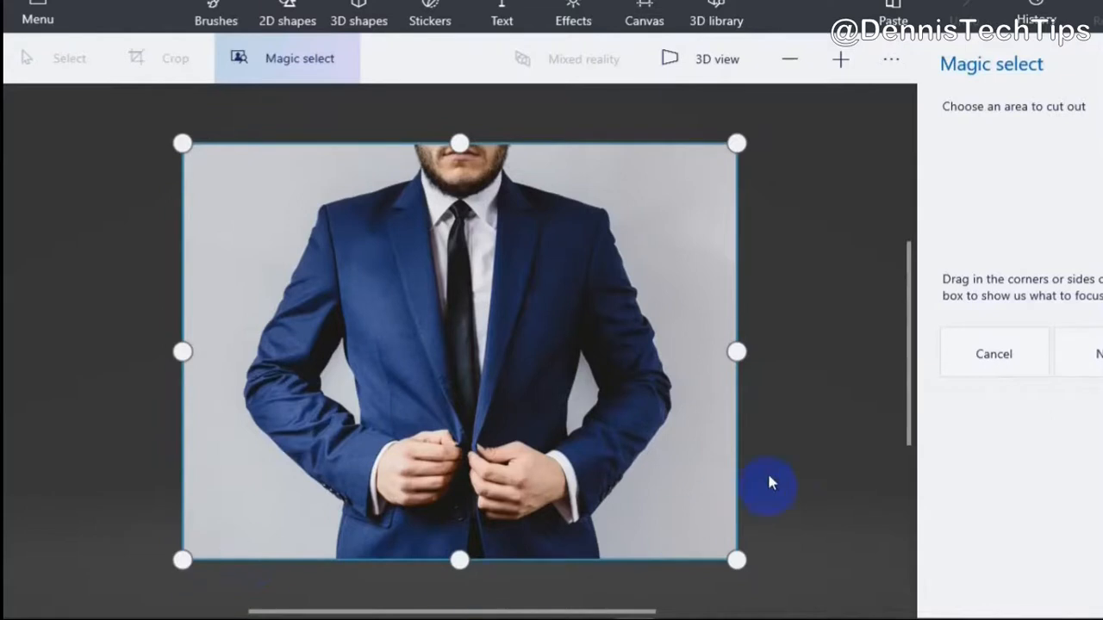
drag(181, 141, 236, 142)
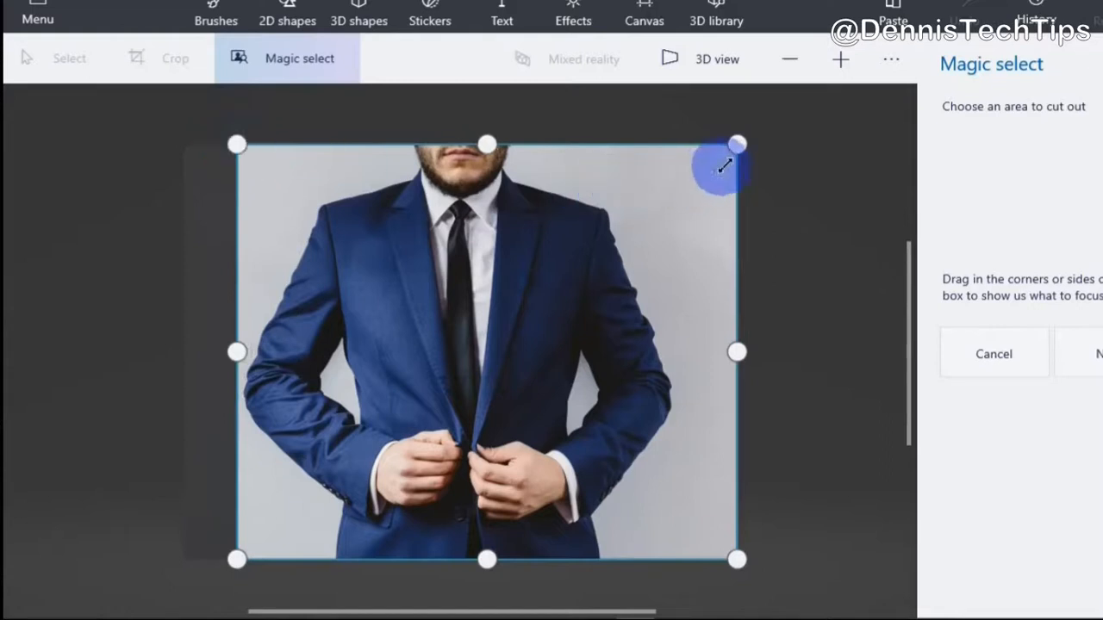
drag(735, 147, 674, 150)
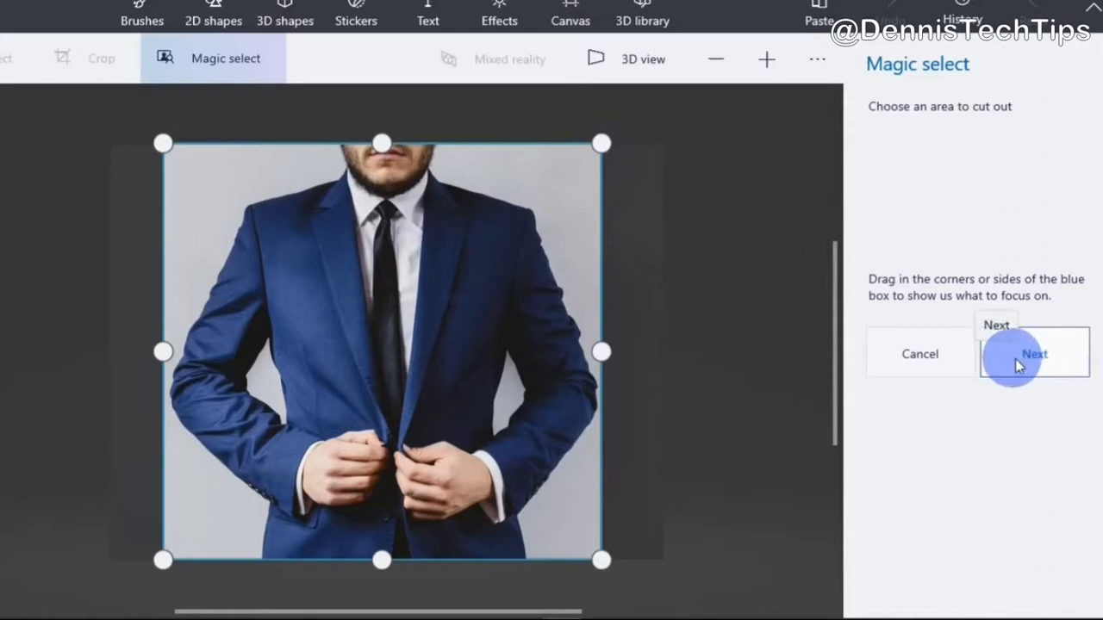
click(1053, 360)
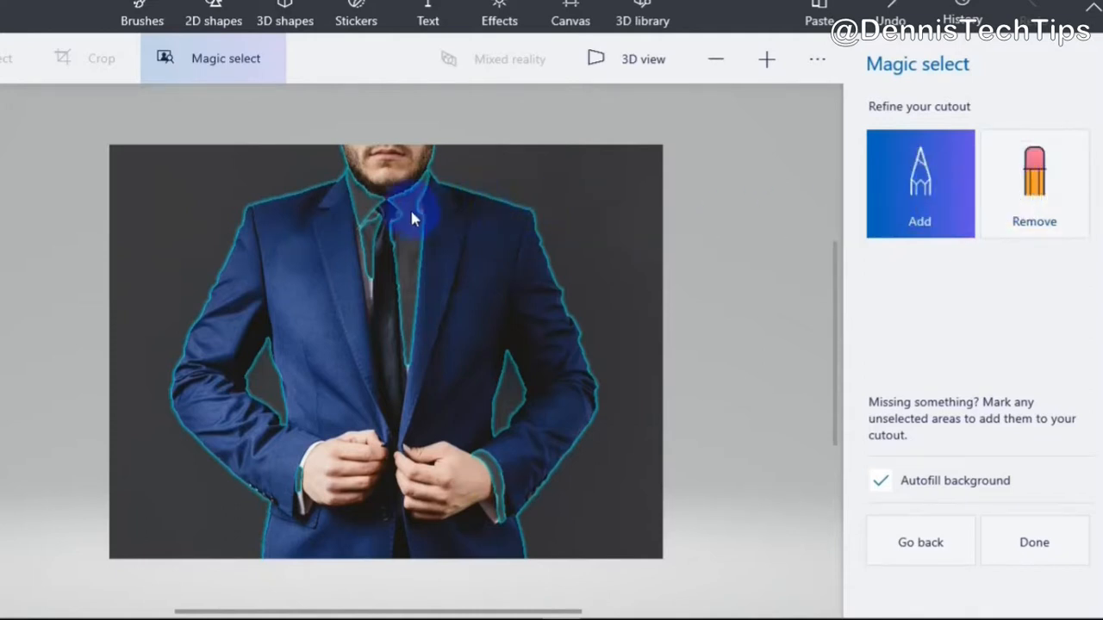
Add the missing shirt, collar and both shirt cuffs to the cutout.
drag(410, 210, 411, 315)
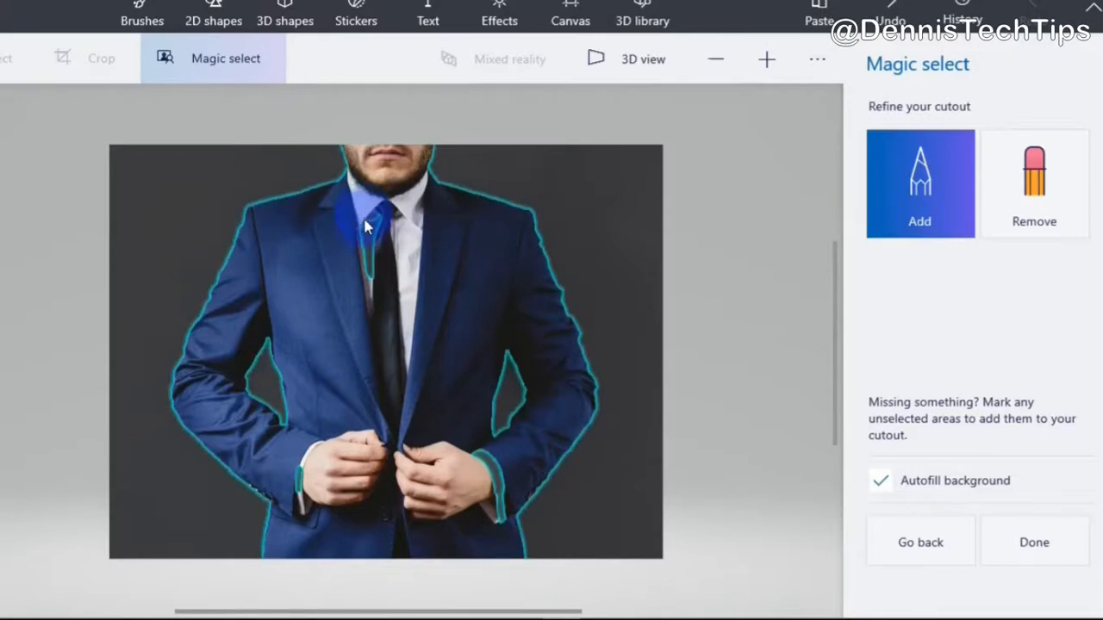
drag(363, 230, 369, 264)
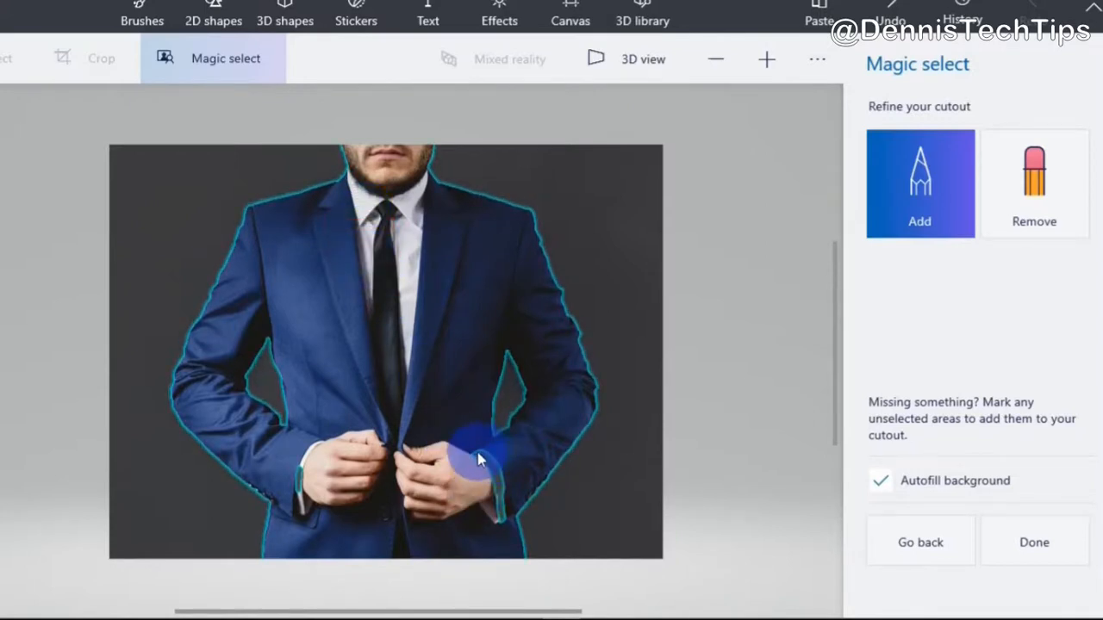
drag(479, 459, 507, 514)
drag(300, 465, 300, 498)
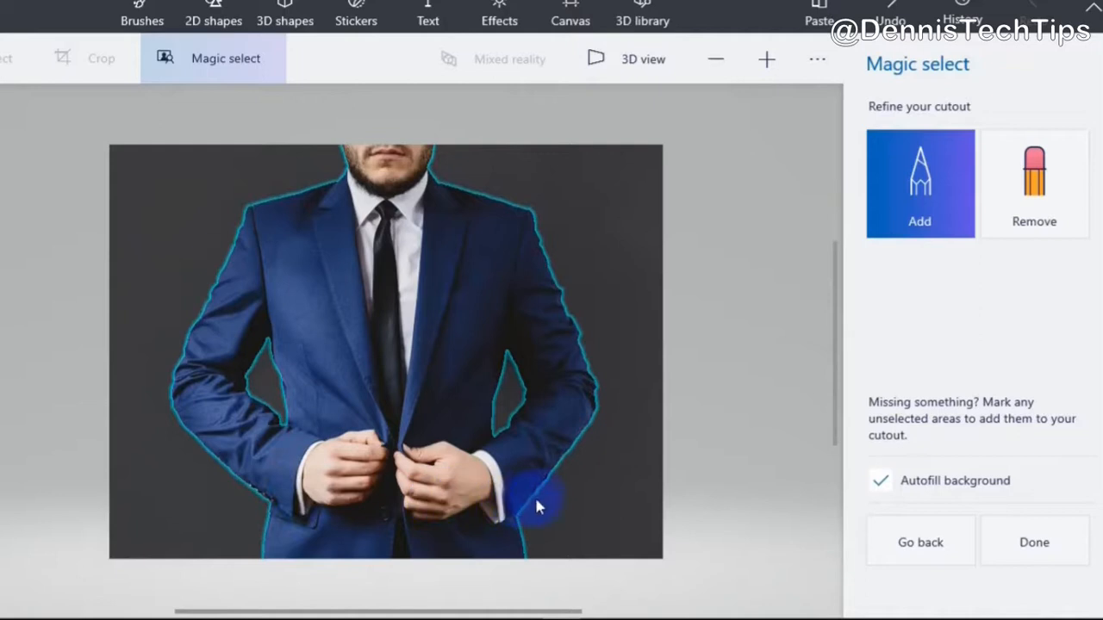
Try removing the two shoulder areas of the jacket from the cutout.
click(1047, 188)
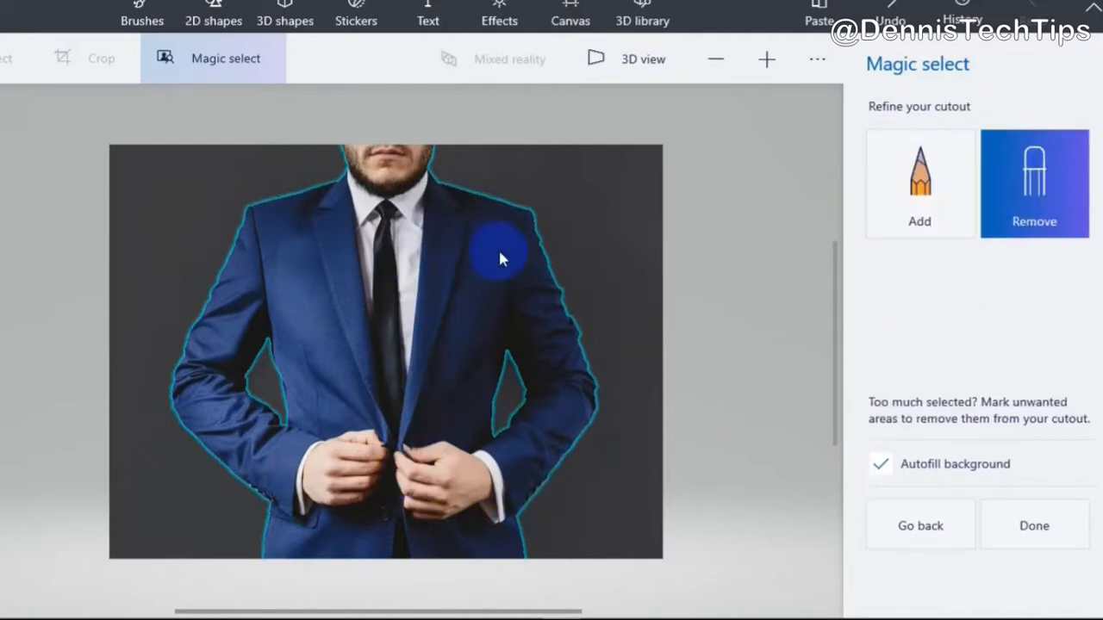
drag(506, 217, 526, 296)
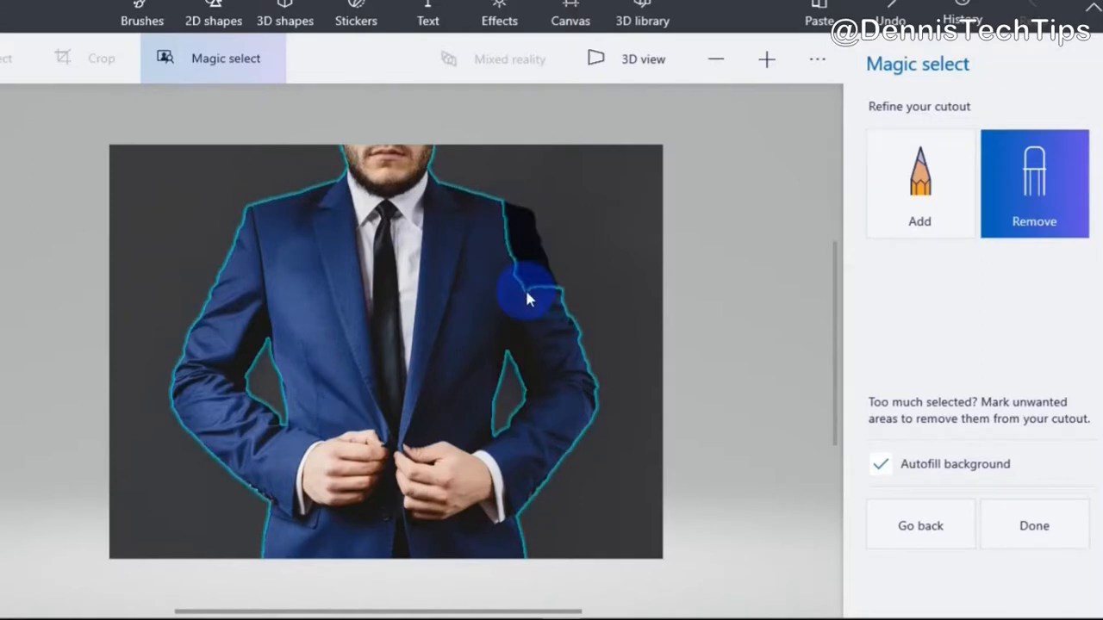
drag(266, 219, 307, 274)
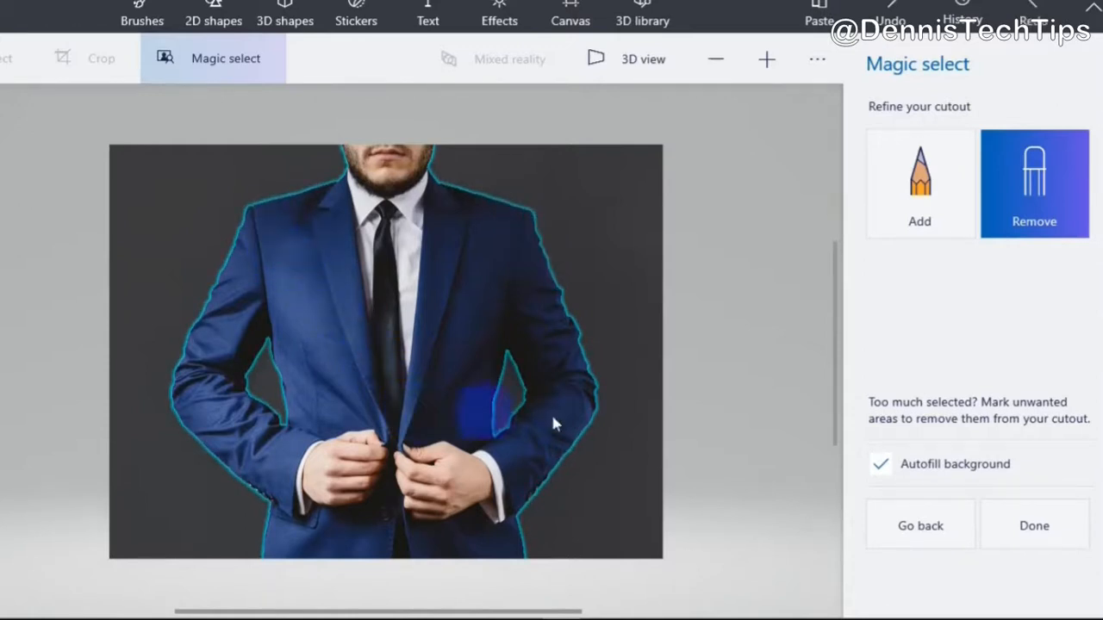
Toggle Autofill background off and on again, leaving it enabled, and finish the cutout.
click(891, 462)
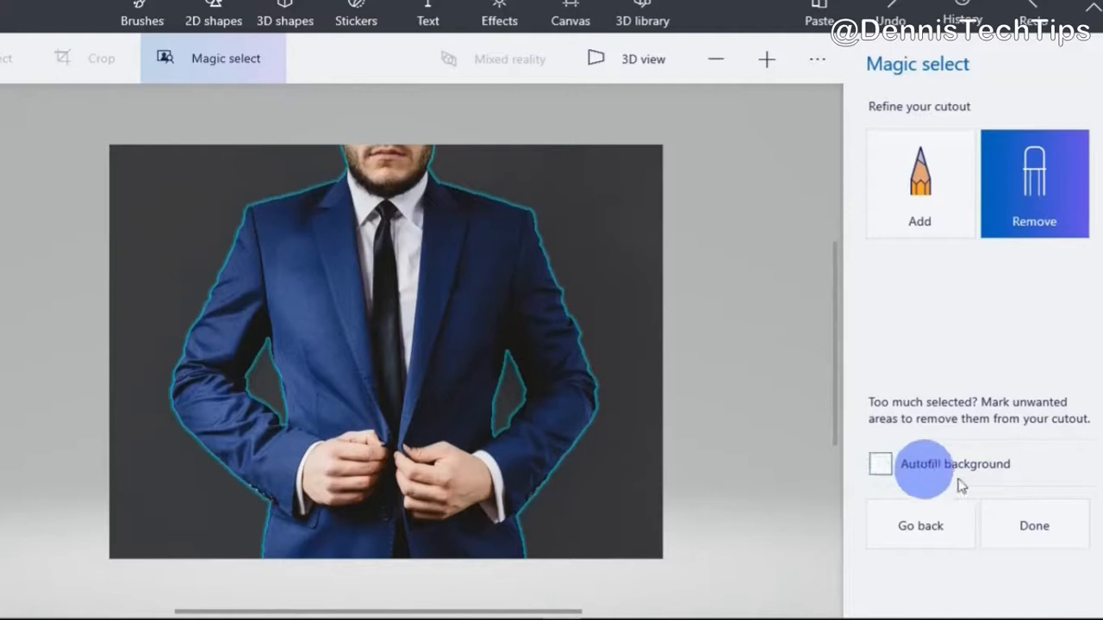
click(891, 470)
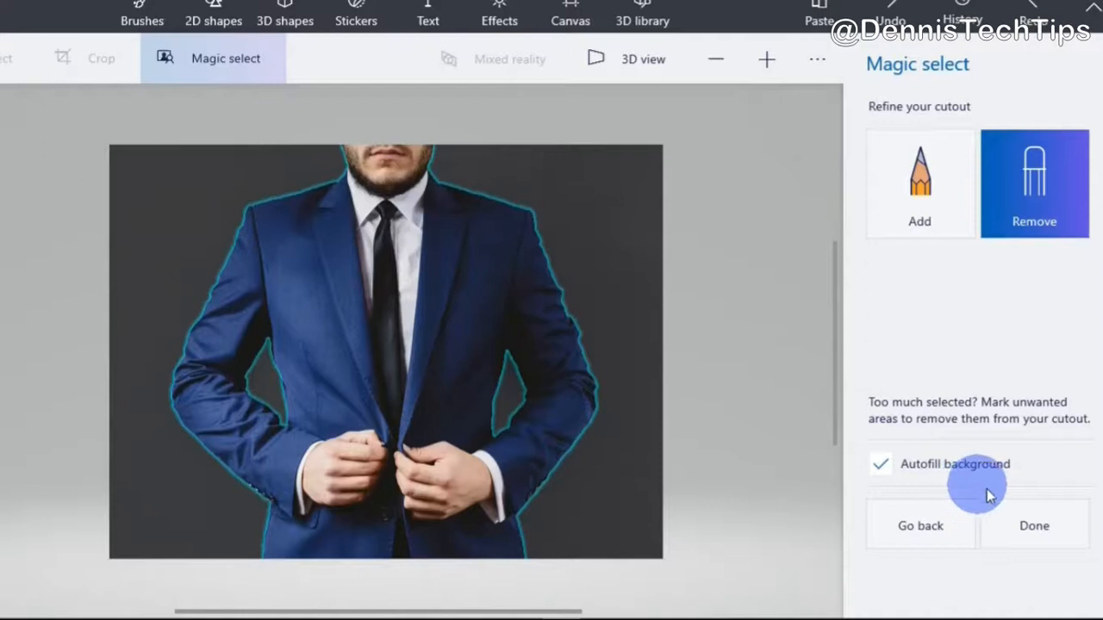
click(1027, 529)
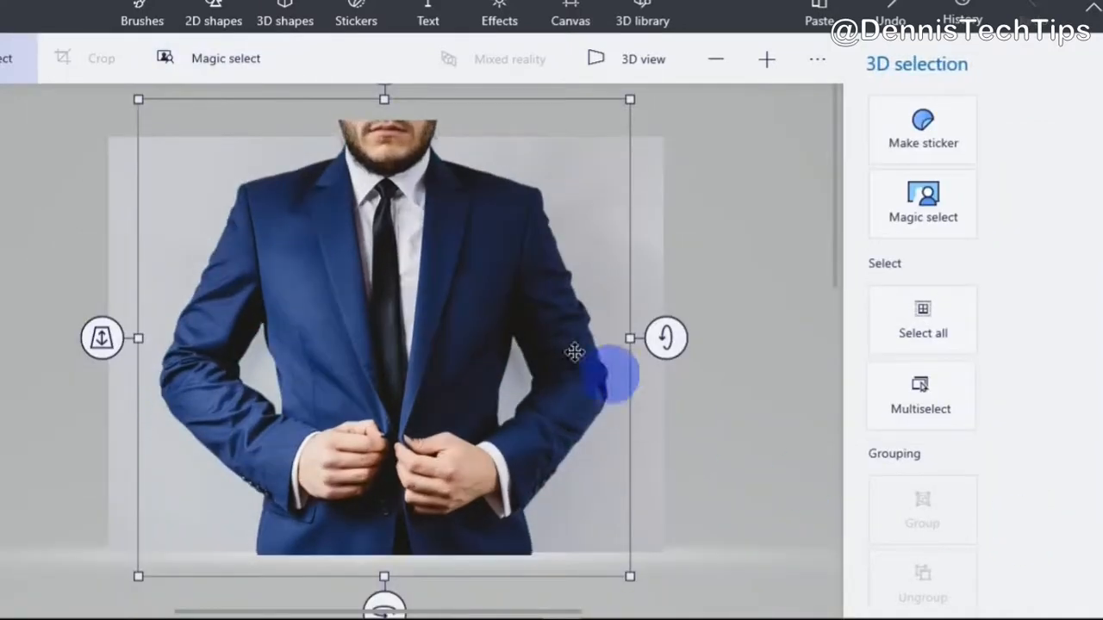
Enlarge the suit cutout, move it around over the background, and copy it.
drag(422, 301, 546, 343)
drag(260, 143, 220, 121)
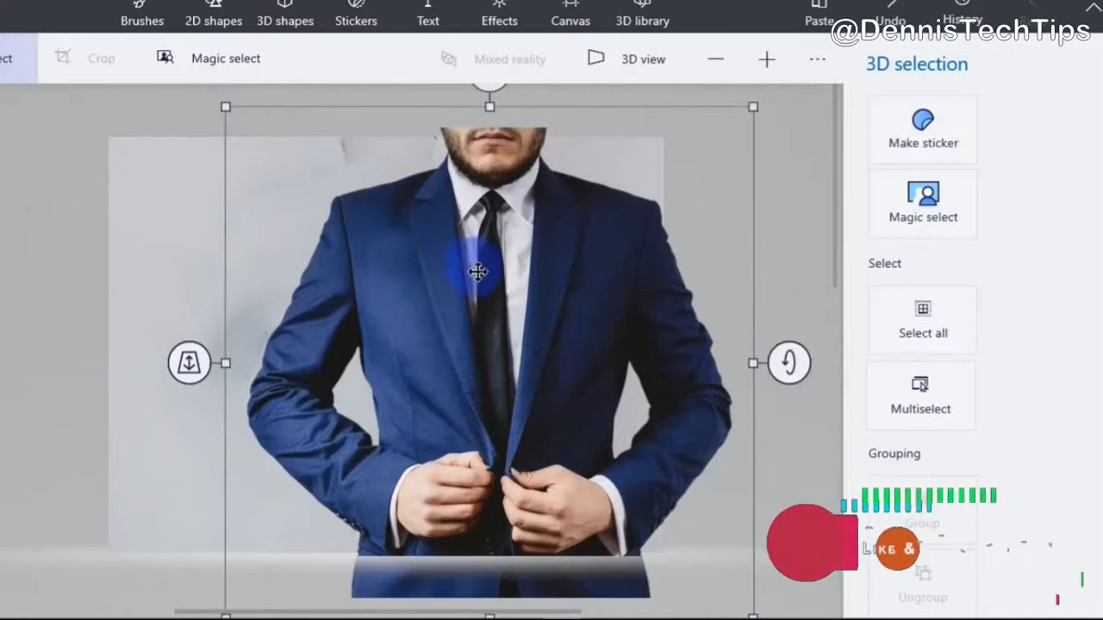
drag(480, 274, 726, 276)
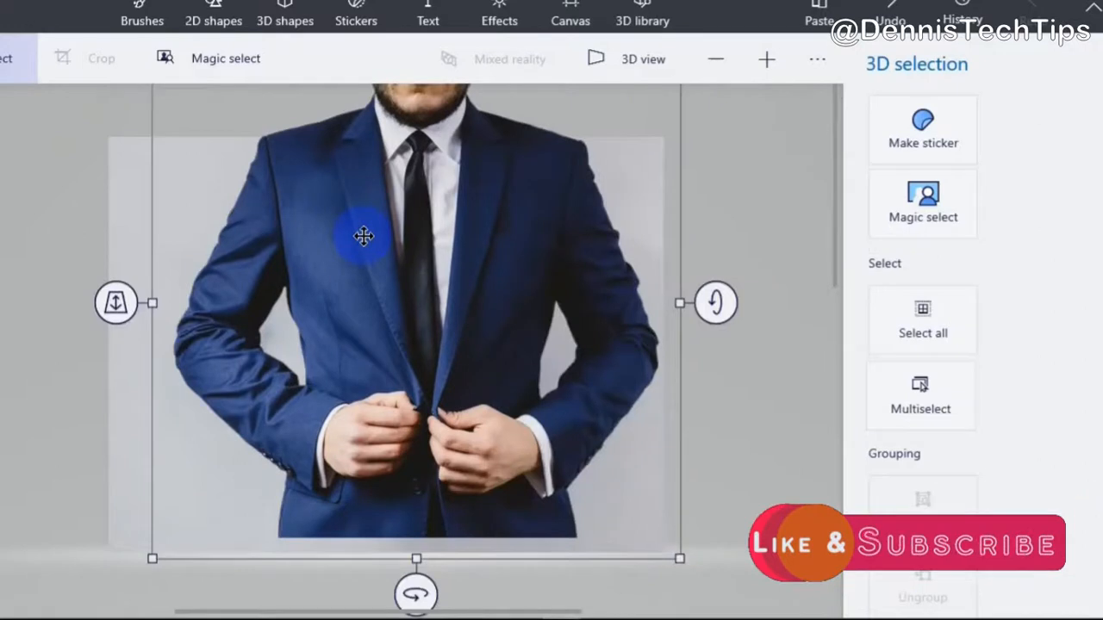
right_click(363, 237)
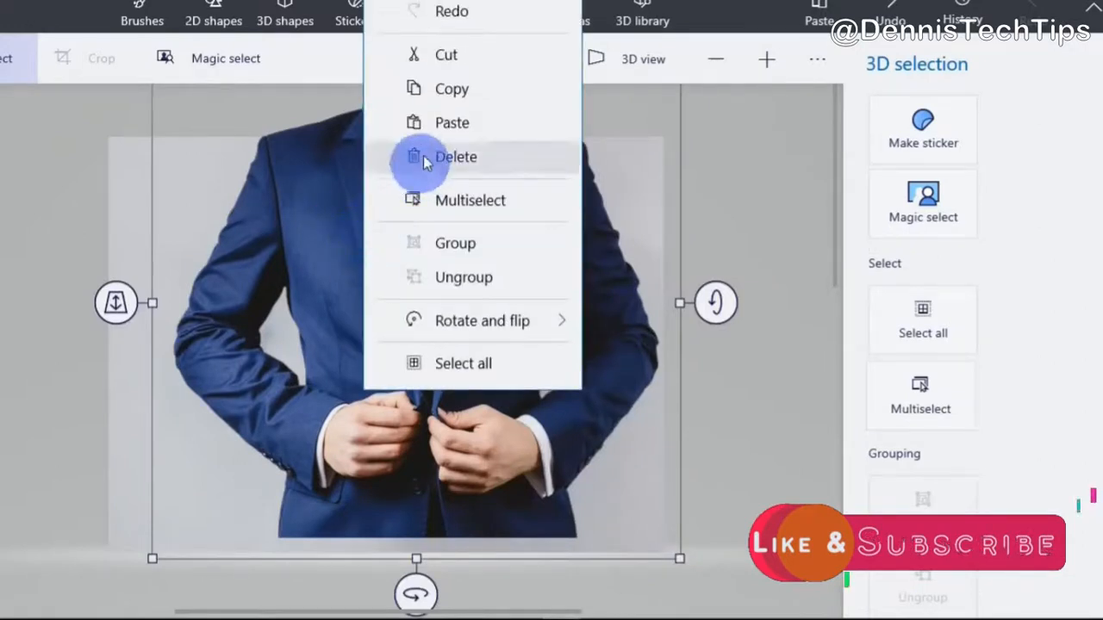
click(457, 95)
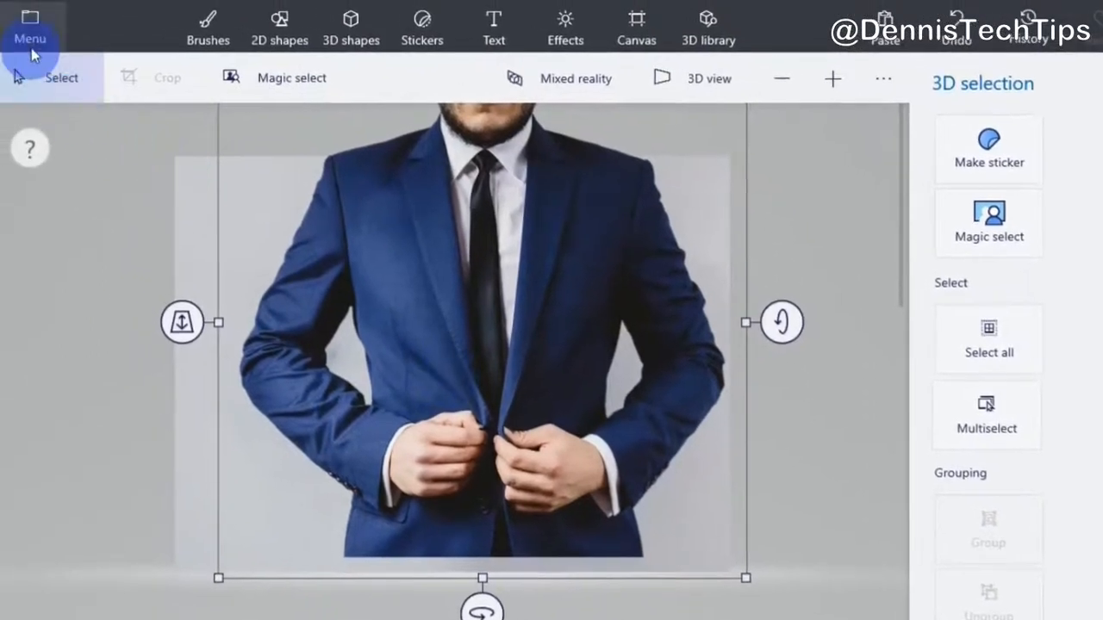
Start a new project without saving the current one and paste the copied cutout into it.
click(33, 38)
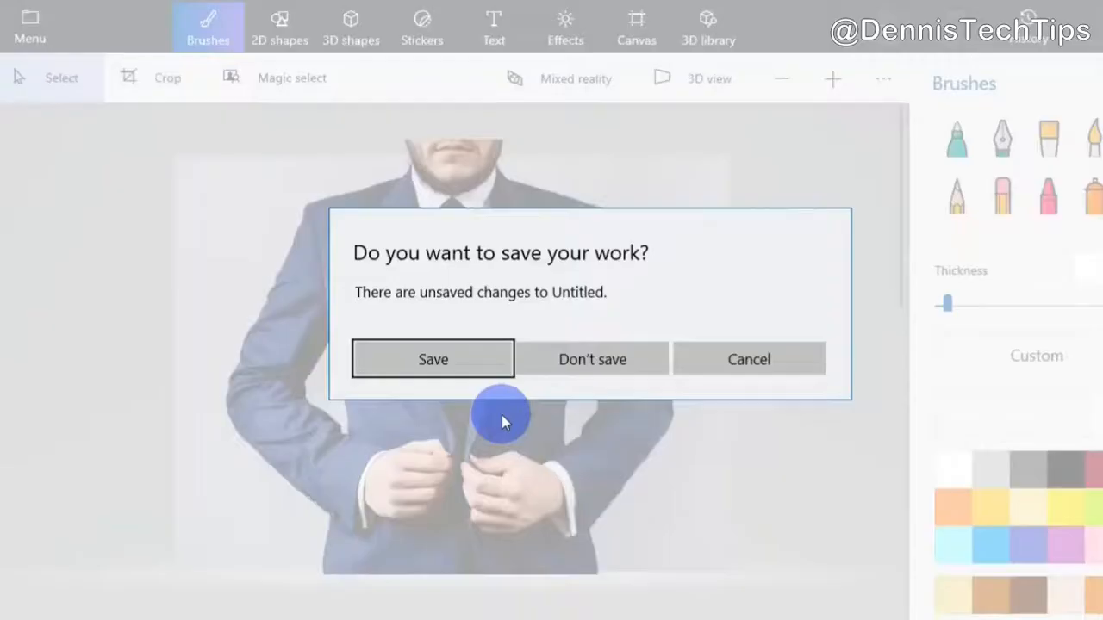
click(586, 371)
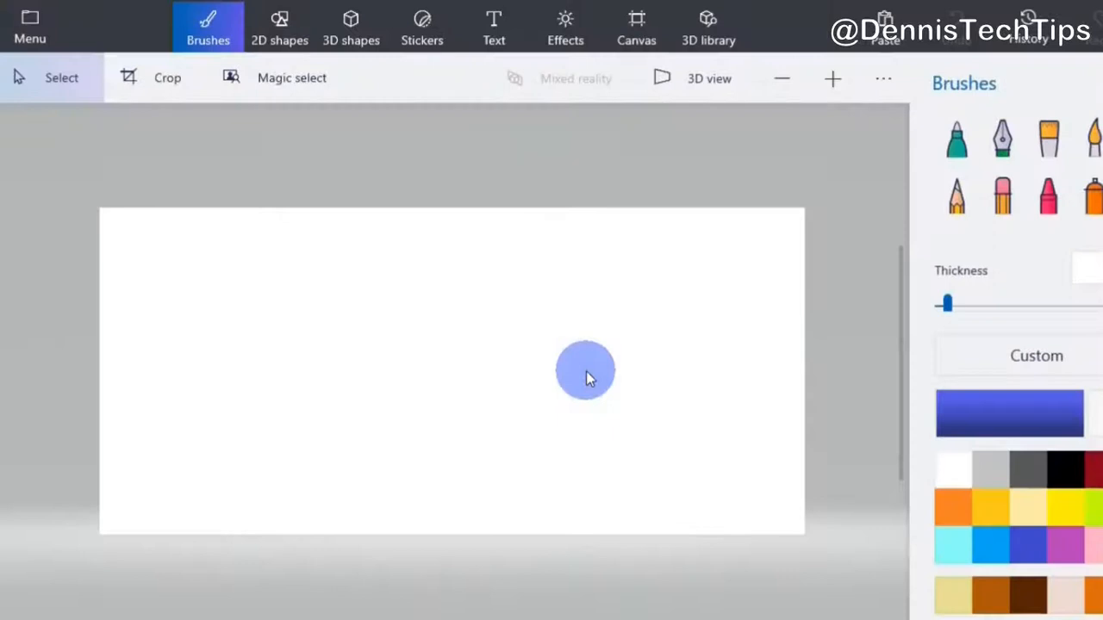
right_click(551, 344)
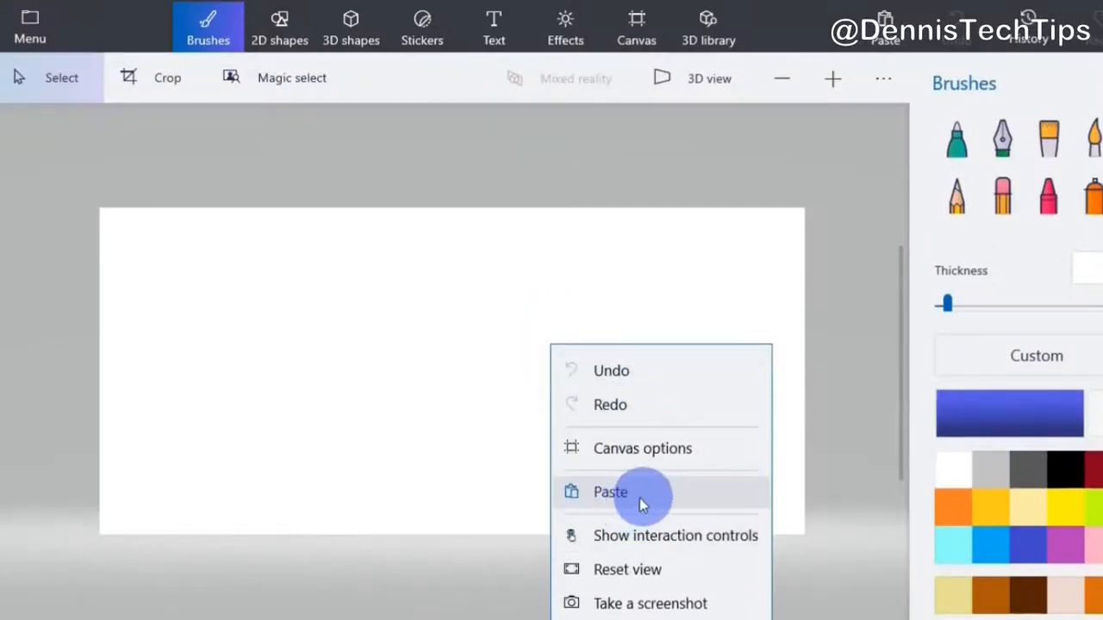
key(Escape)
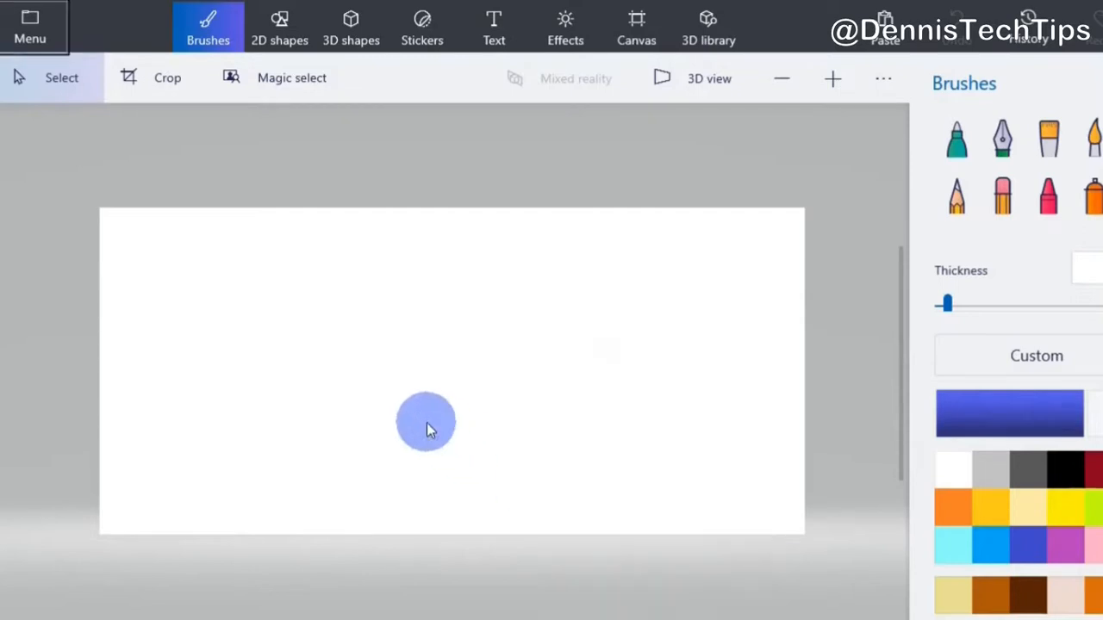
key(ctrl+v)
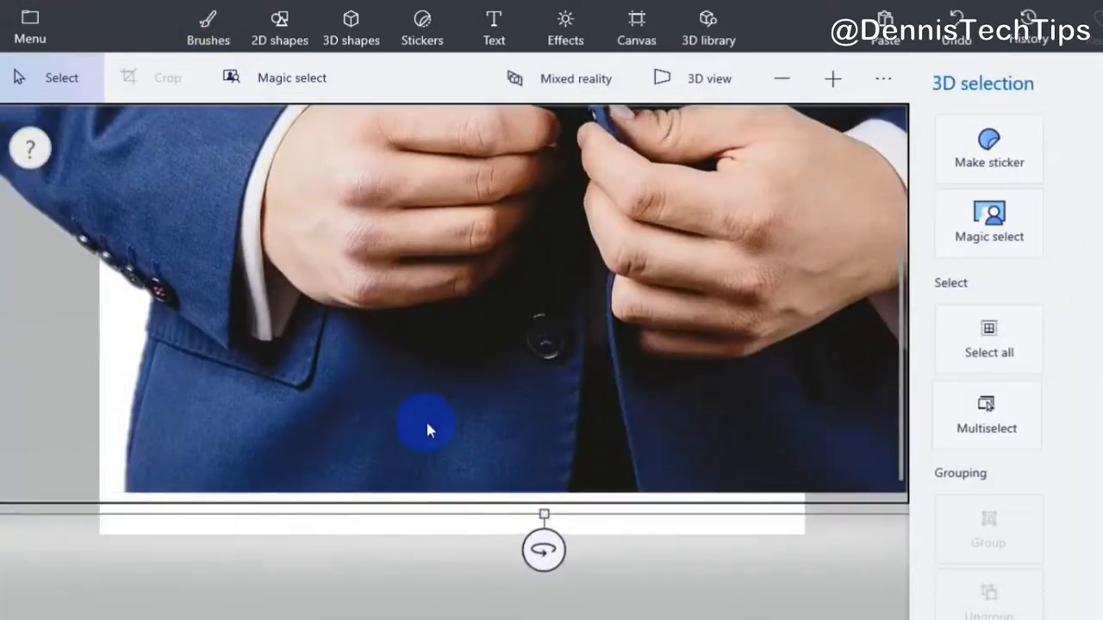
Shrink the pasted cutout to fit the height of the white canvas and position it near the middle.
click(794, 69)
click(800, 62)
click(801, 62)
drag(367, 220, 479, 327)
drag(528, 369, 452, 369)
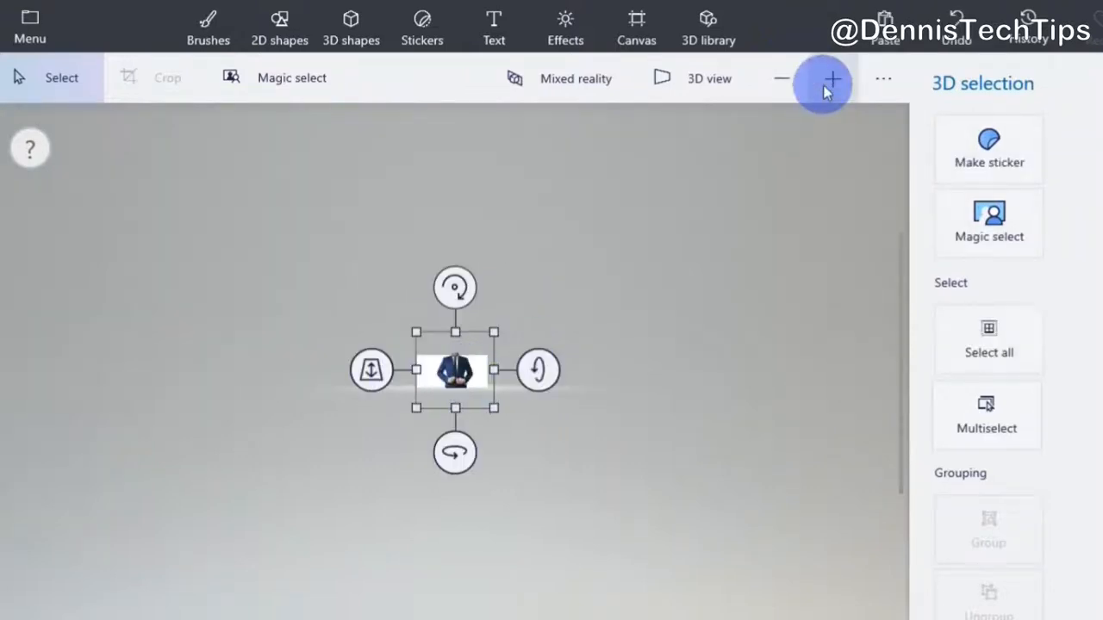
click(826, 81)
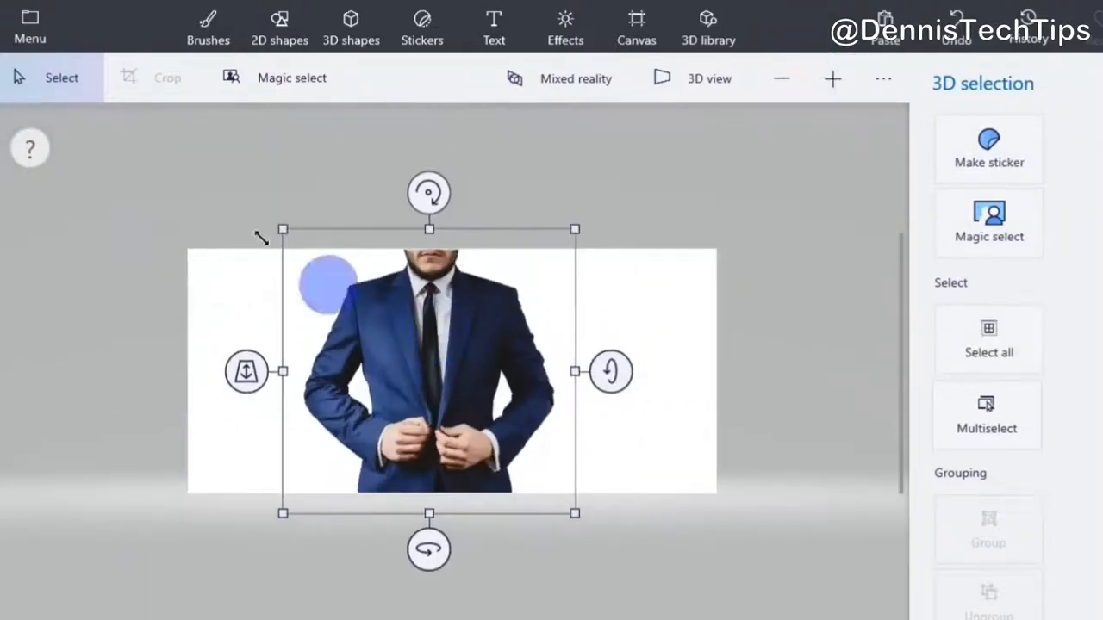
Set up saving the canvas as a PNG image with Transparency enabled.
click(31, 30)
click(91, 294)
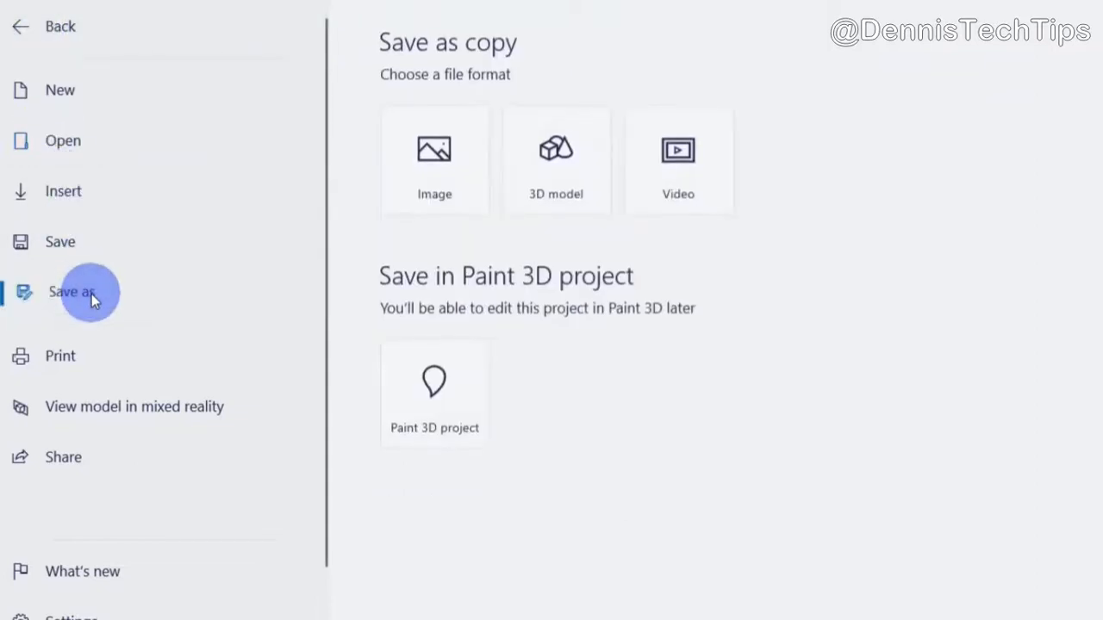
click(443, 163)
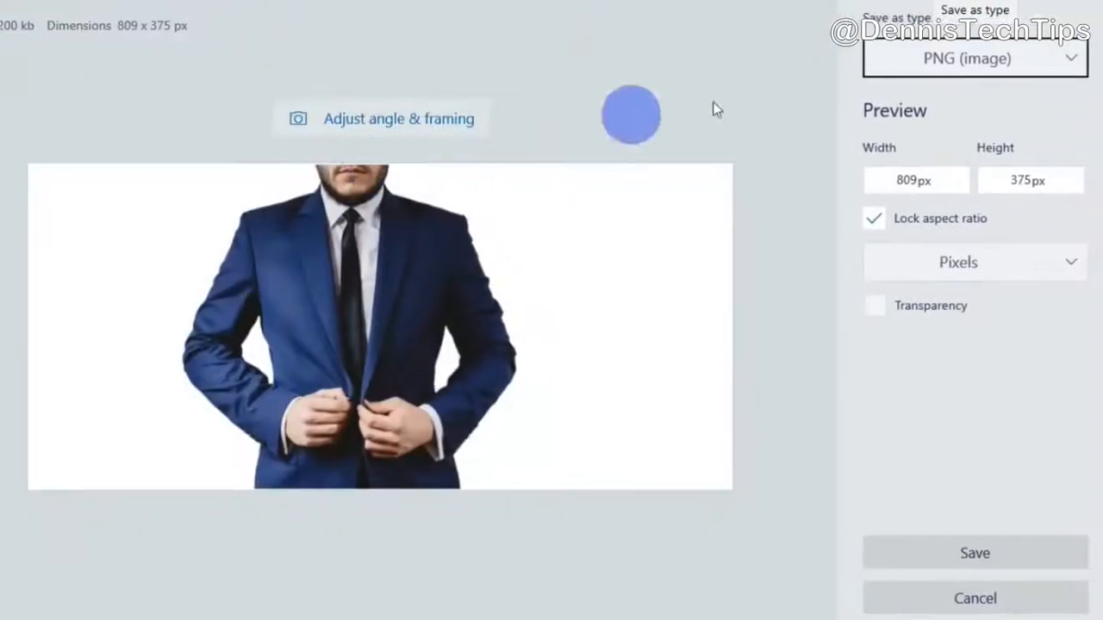
click(1008, 57)
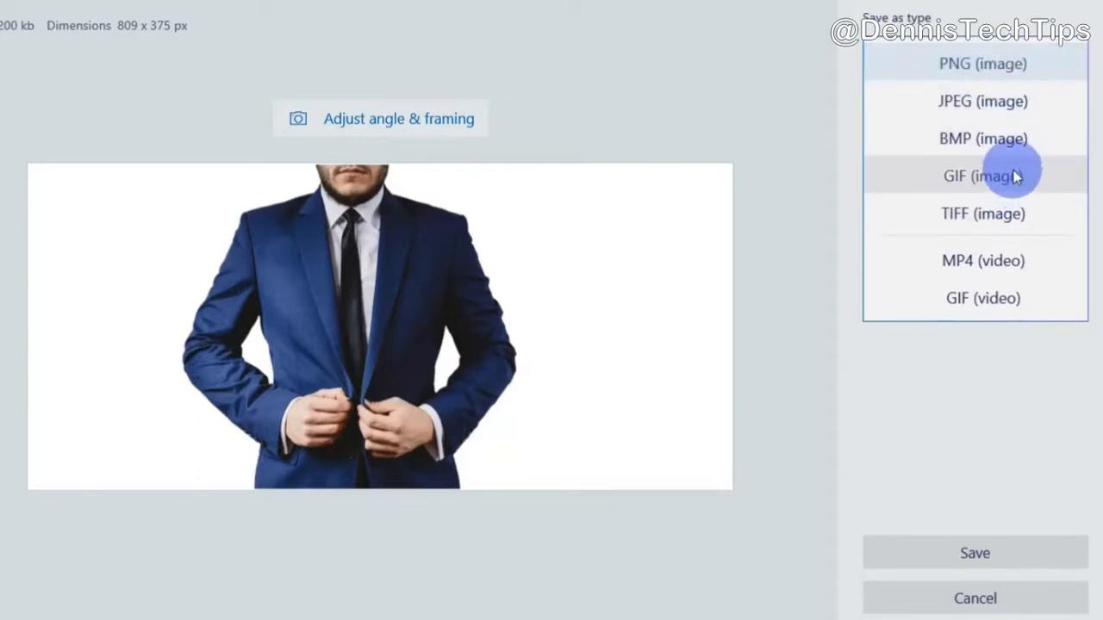
click(979, 71)
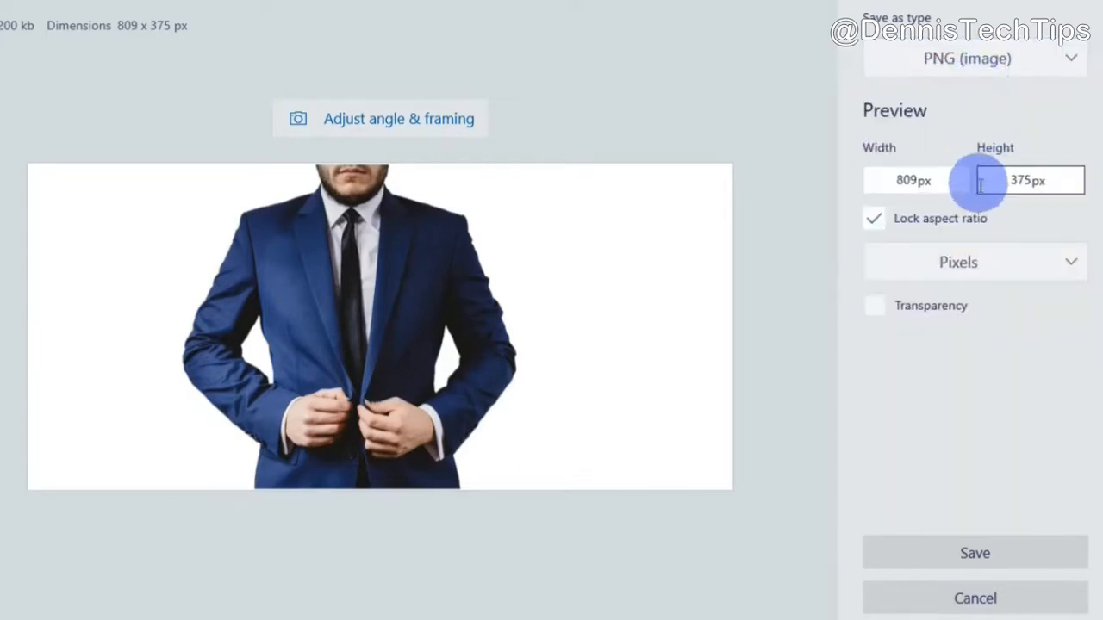
click(875, 307)
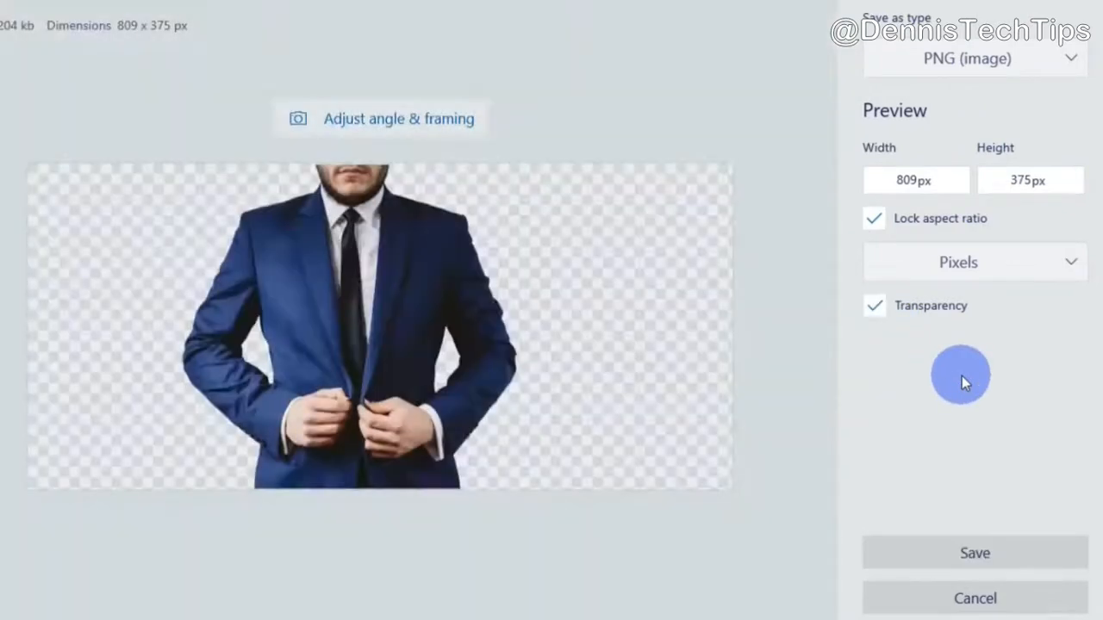
Save the transparent image to the Desktop under the file name DennisTechTips.
click(978, 556)
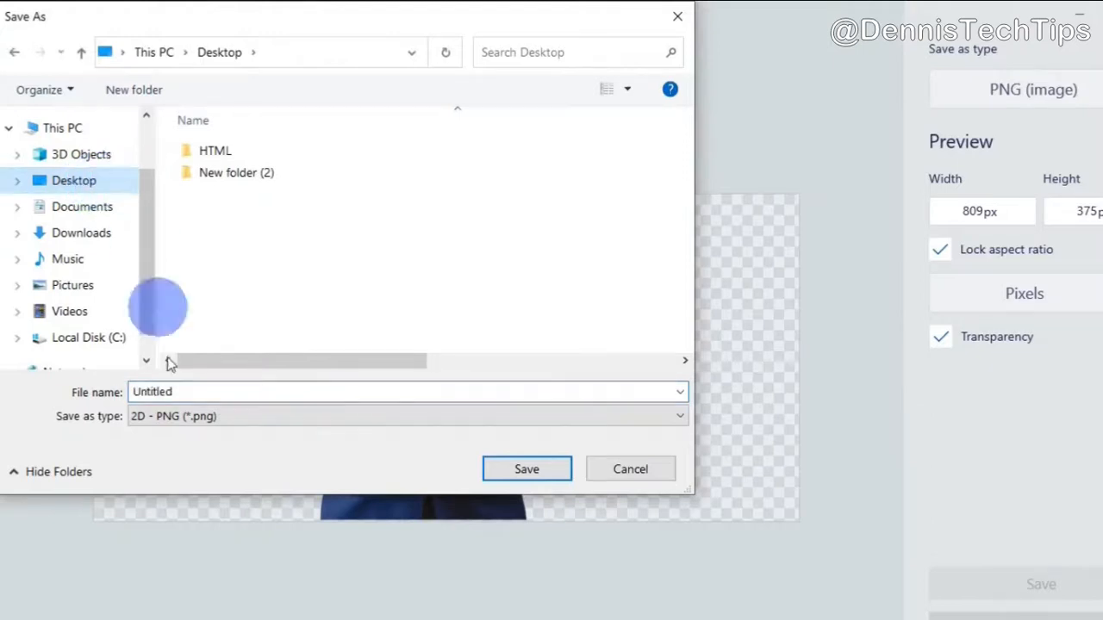
click(74, 397)
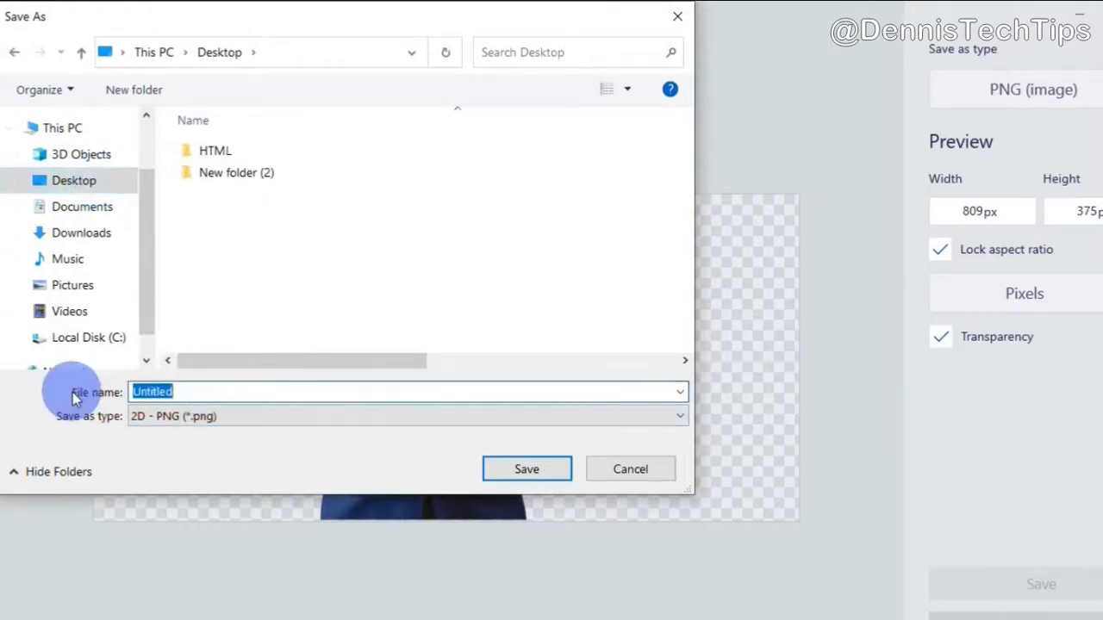
text(DennisTechTips)
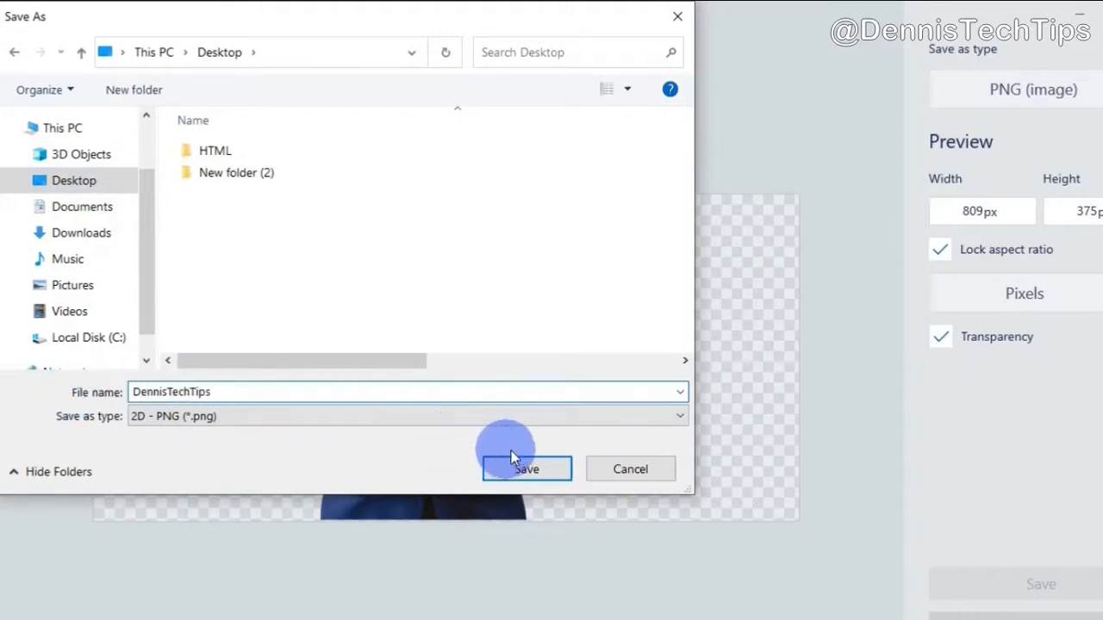
click(528, 469)
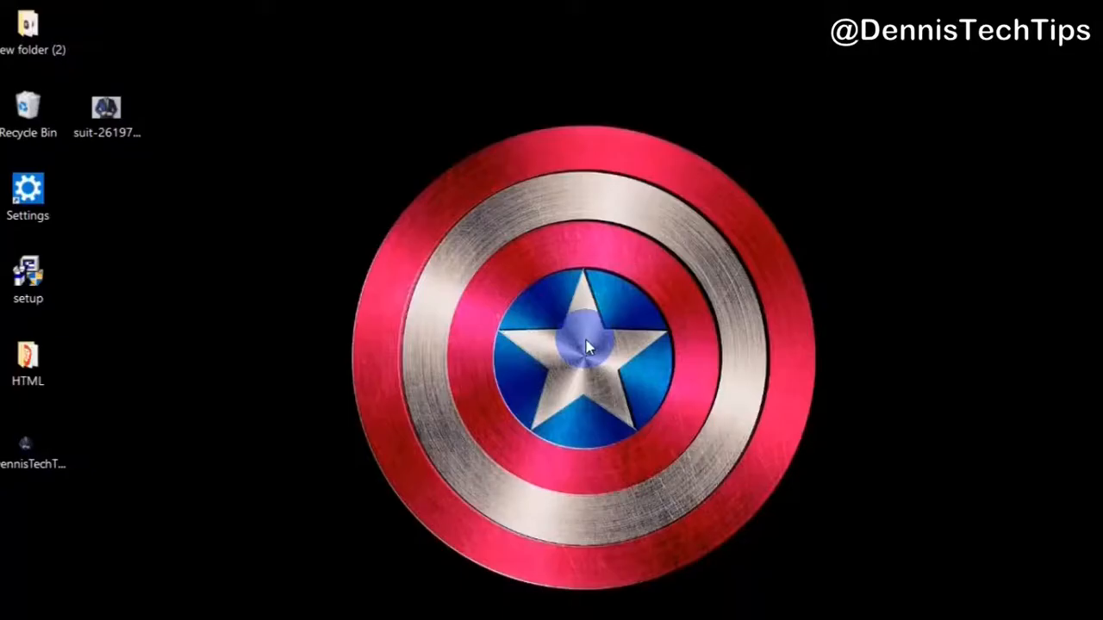
Open DennisTechTips.png from the desktop in Photos and crop away the empty space on both sides of the suit.
click(20, 437)
double_click(23, 441)
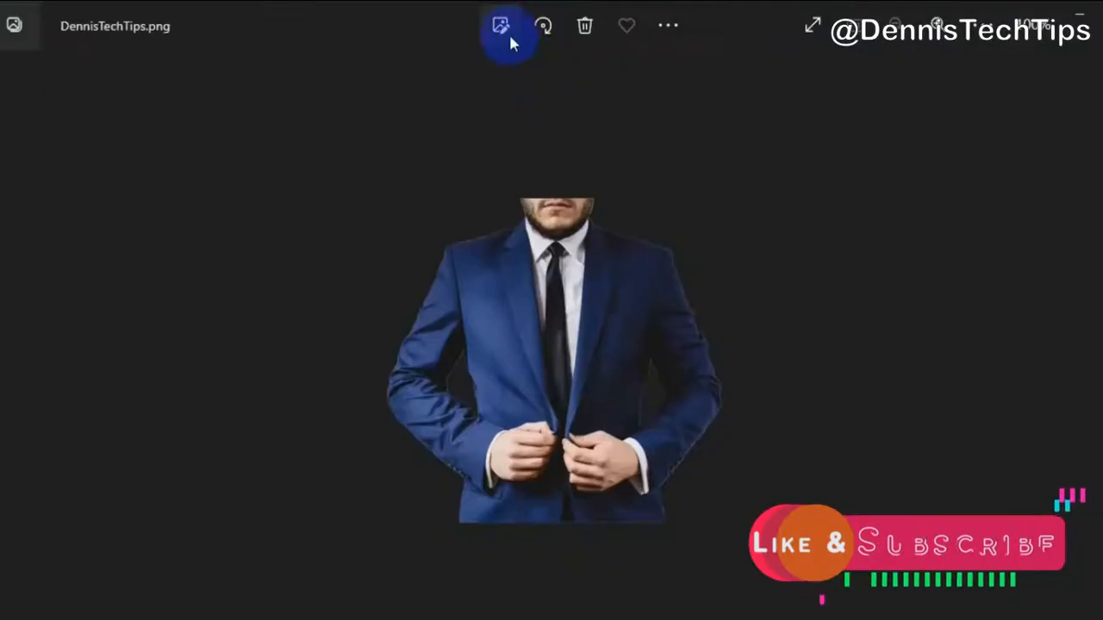
click(501, 25)
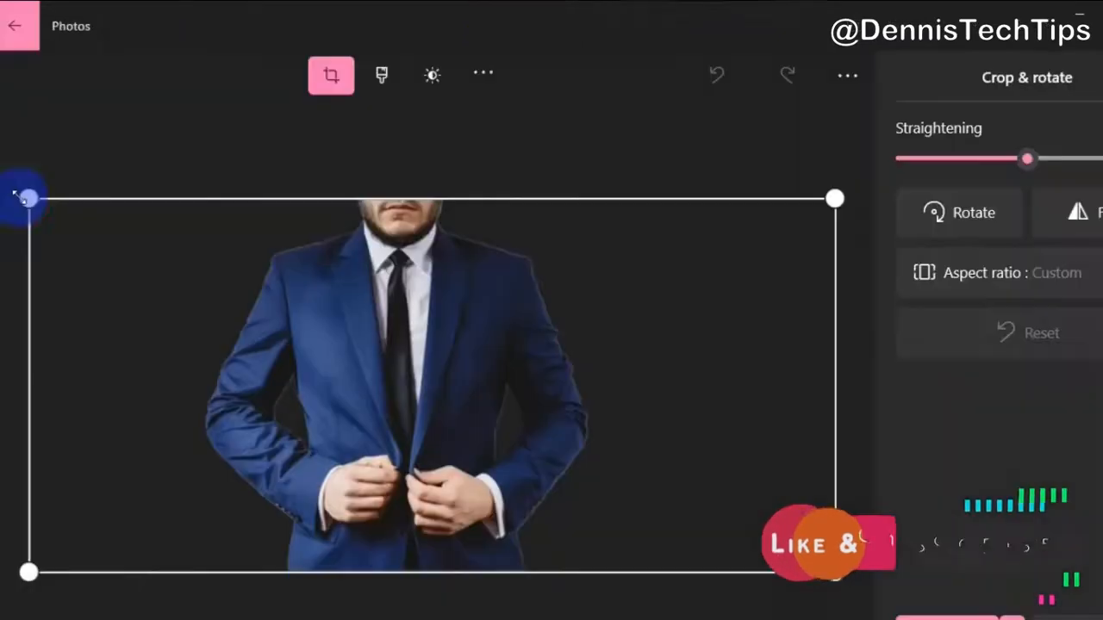
drag(25, 194, 186, 165)
drag(833, 148, 527, 137)
drag(478, 111, 475, 111)
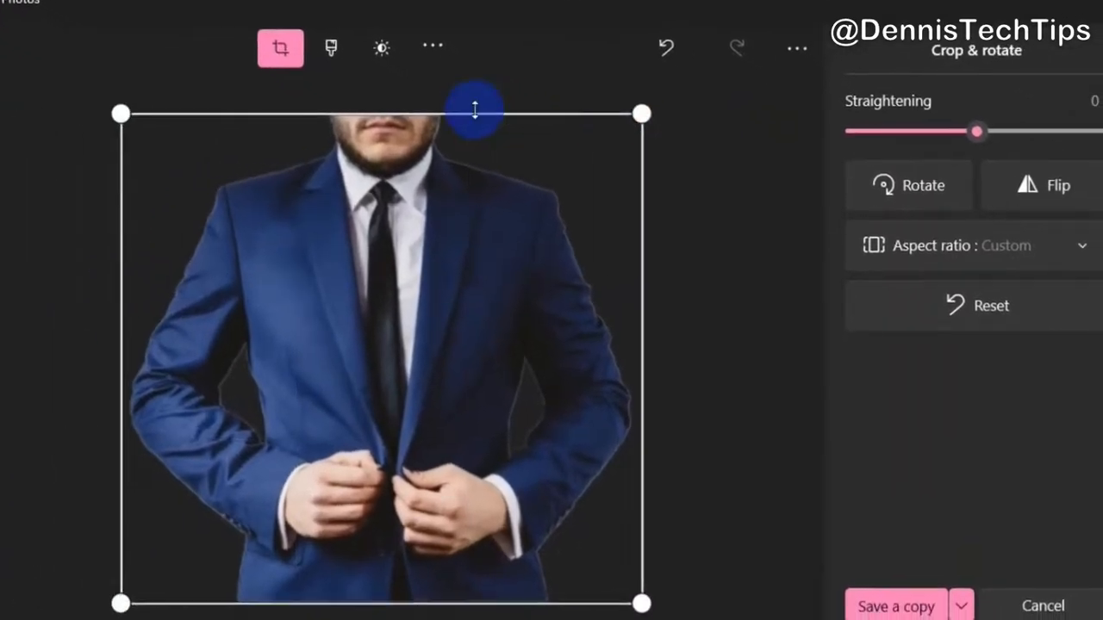
Save the cropped image as a PNG copy named DennisTechTips2 on the Desktop and open that copy.
click(916, 606)
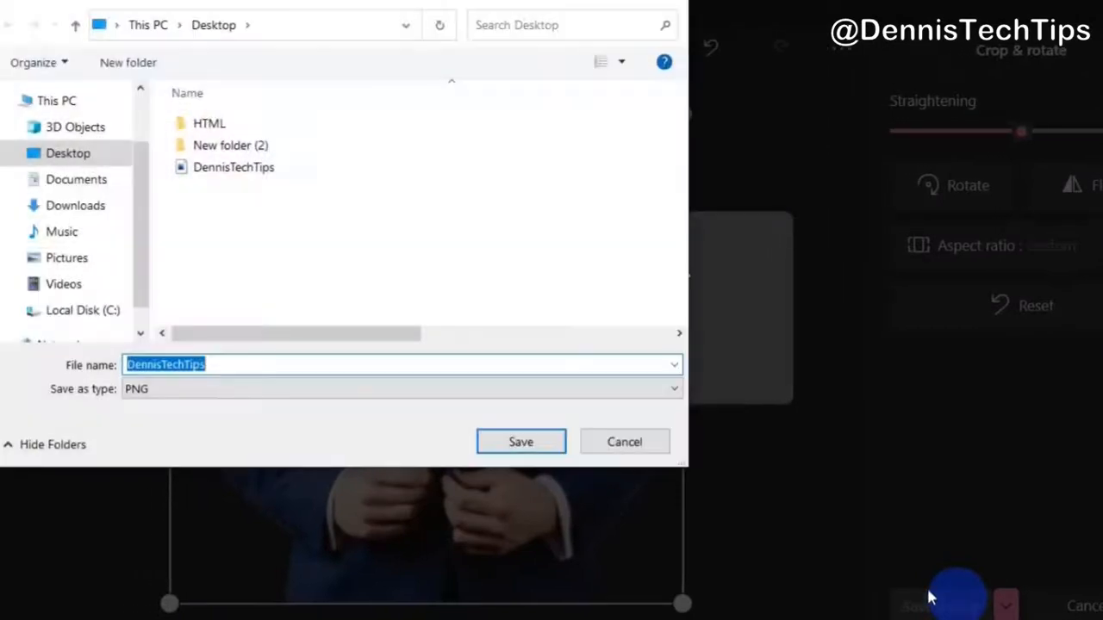
click(68, 153)
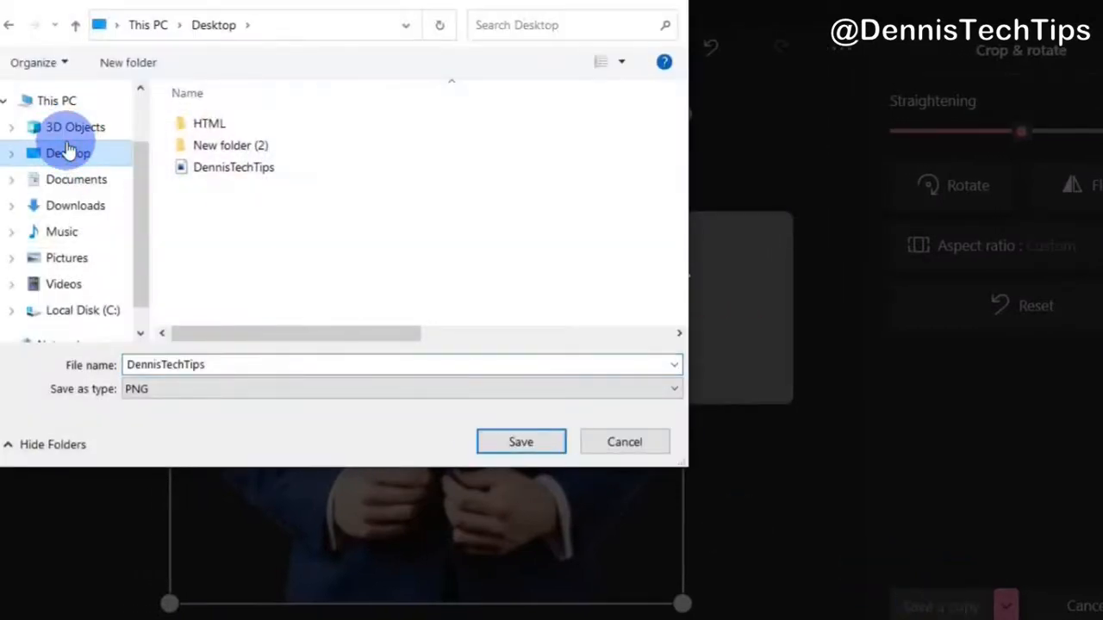
double_click(218, 365)
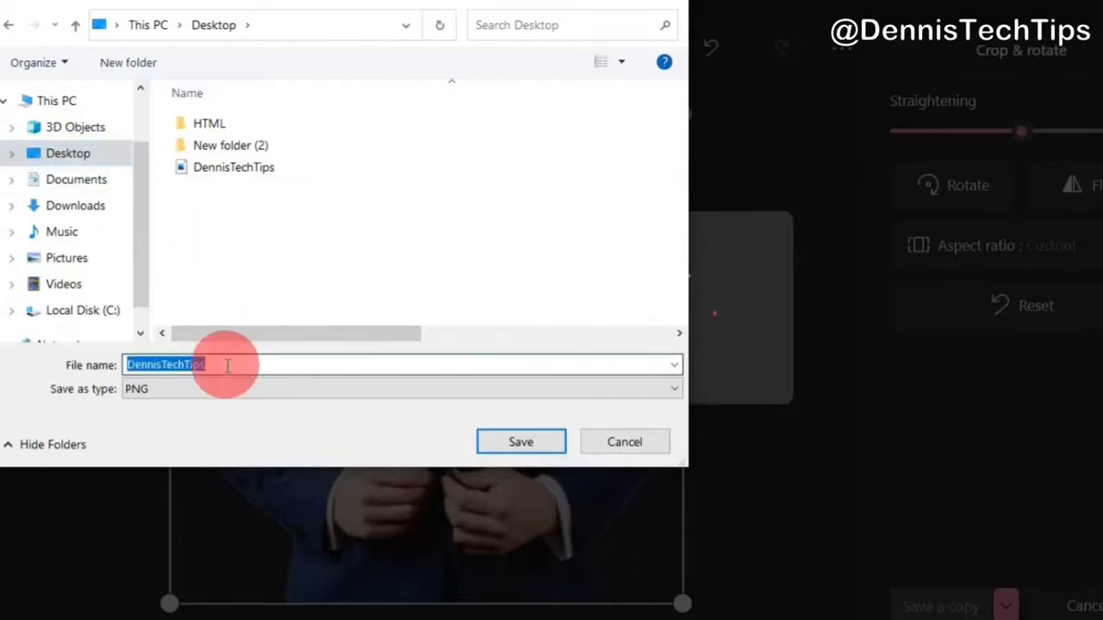
click(236, 365)
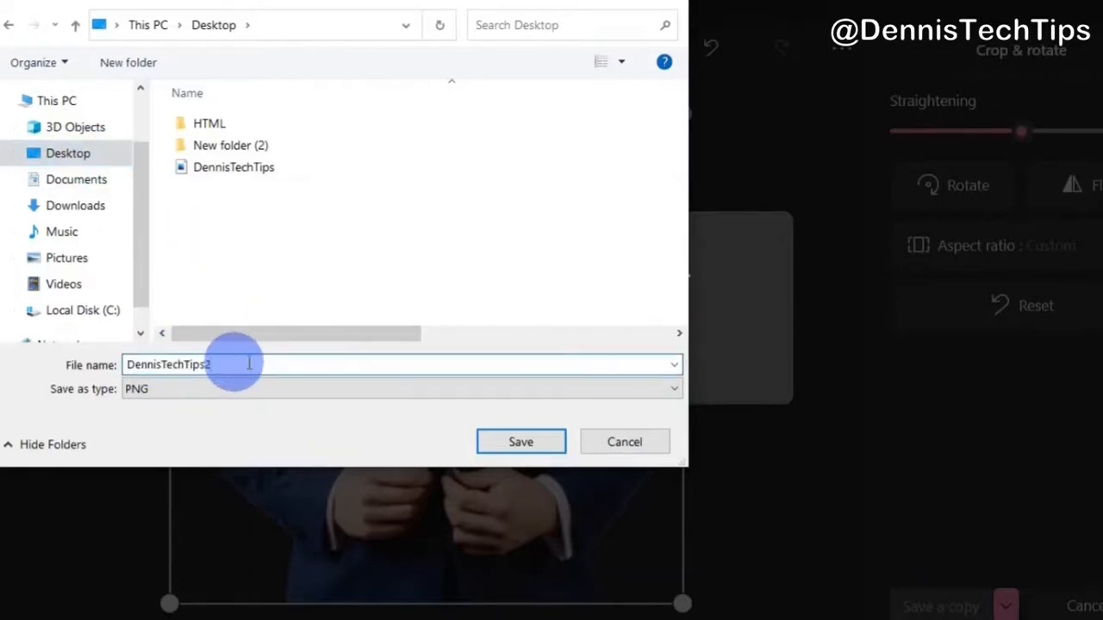
click(525, 443)
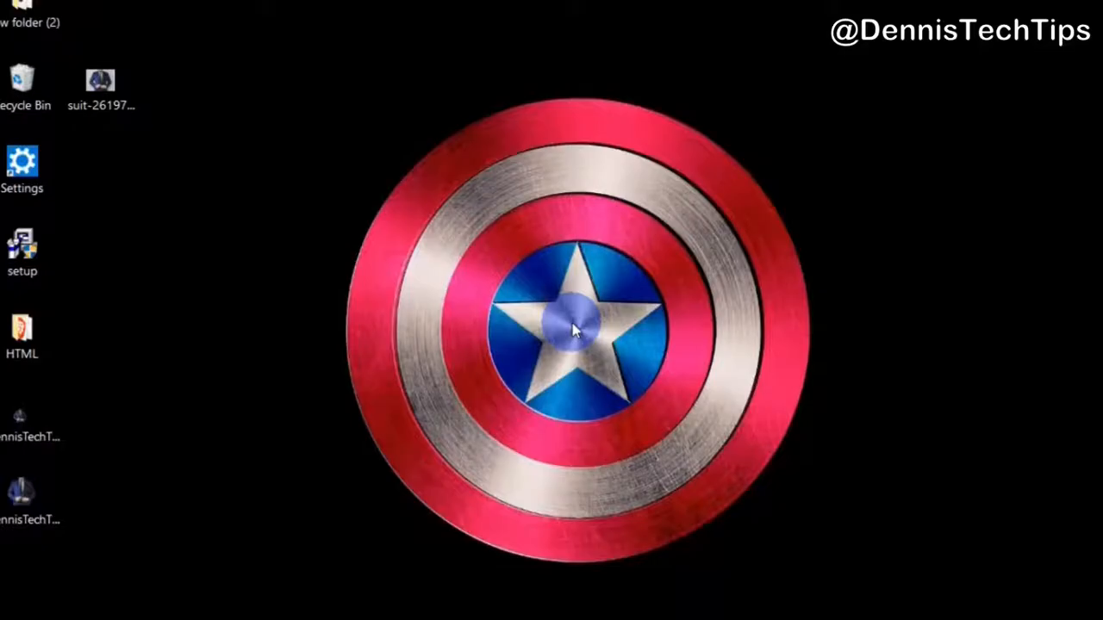
double_click(32, 493)
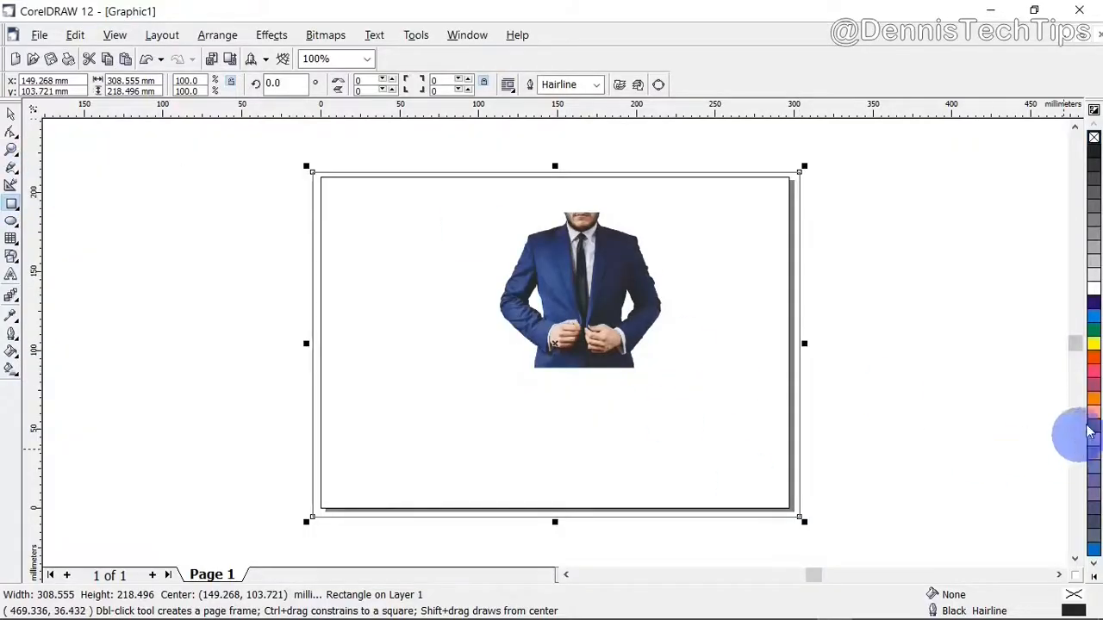
In CorelDRAW, try a series of different palette fill colours on the rectangle behind the suit cutout.
click(1083, 315)
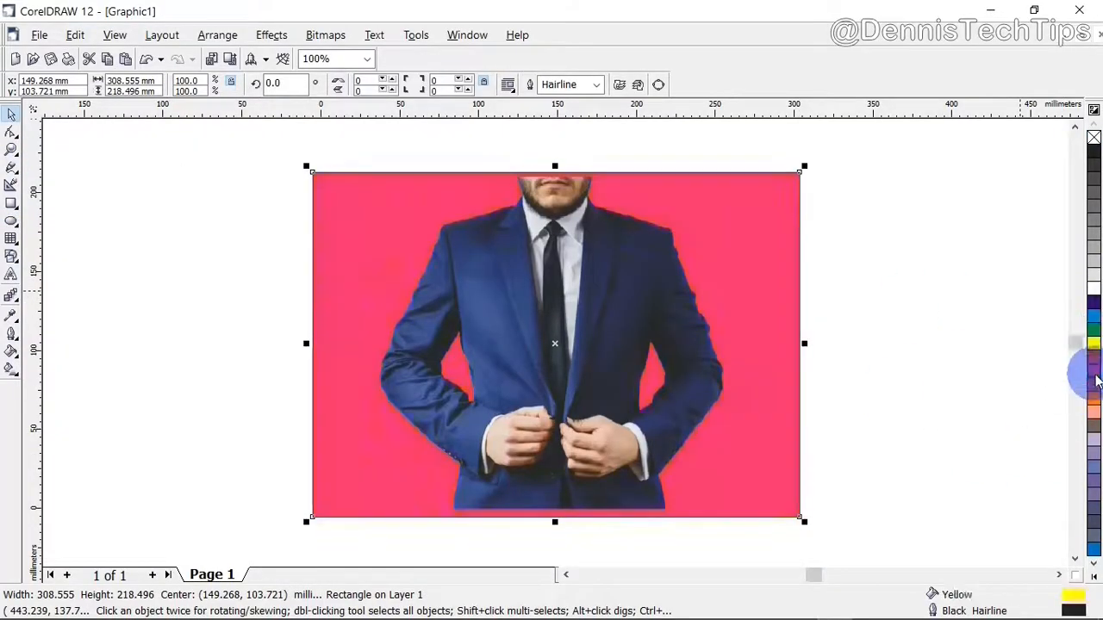
click(1086, 429)
click(1088, 505)
click(1092, 508)
click(1086, 390)
click(1084, 492)
click(1084, 278)
click(1094, 342)
click(1086, 399)
click(1084, 419)
click(1084, 455)
click(1094, 517)
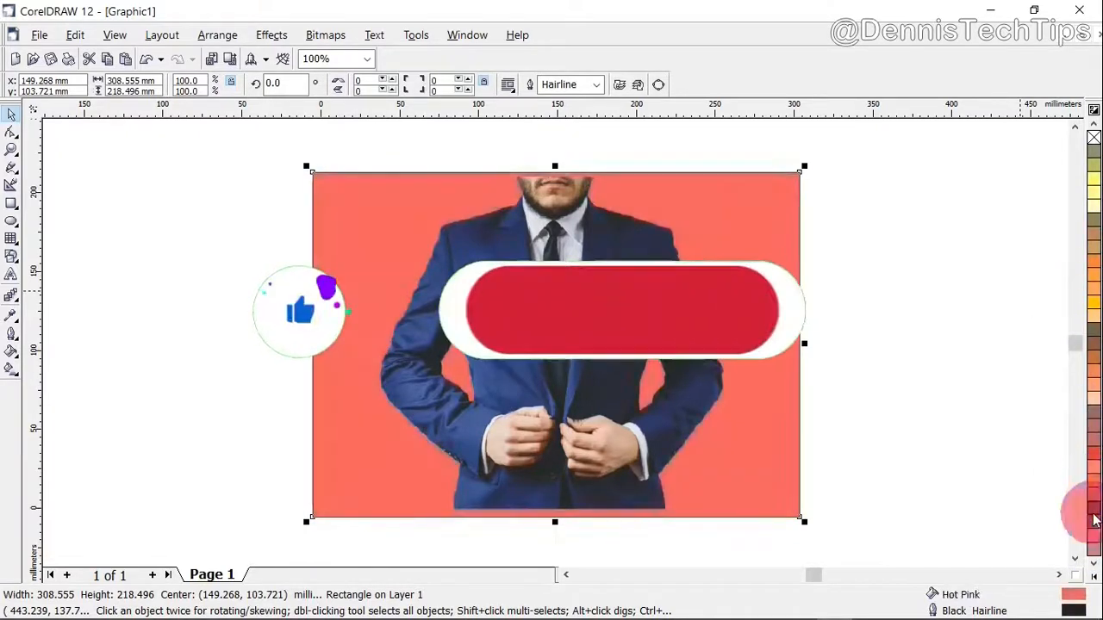
click(1091, 530)
click(1090, 536)
click(1093, 183)
click(1096, 224)
click(1091, 280)
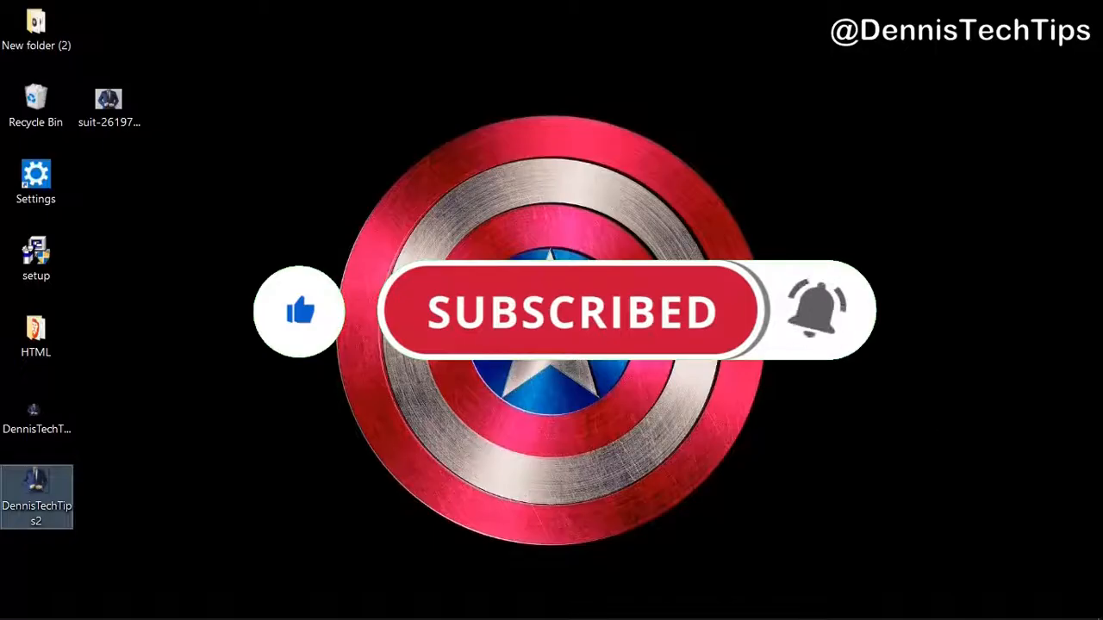